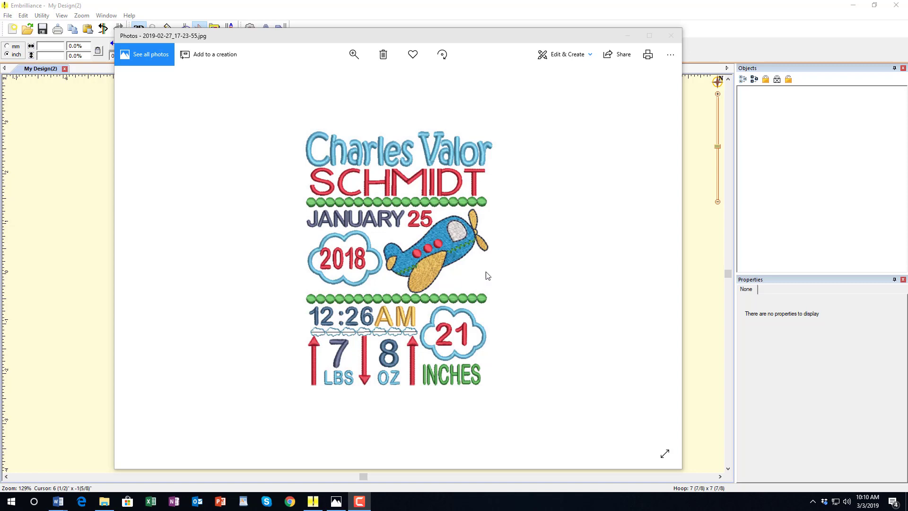
- Move the reference photo window aside and browse the DBJJAirplaneBirthTemplate-PES folder in the Open dialog
left_click(419, 42)
left_click_drag(419, 41, 0, 48)
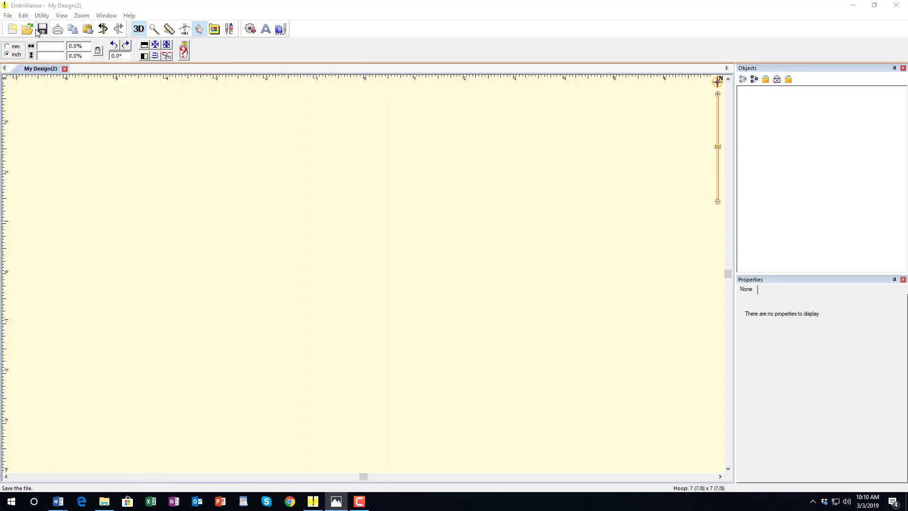
left_click(28, 29)
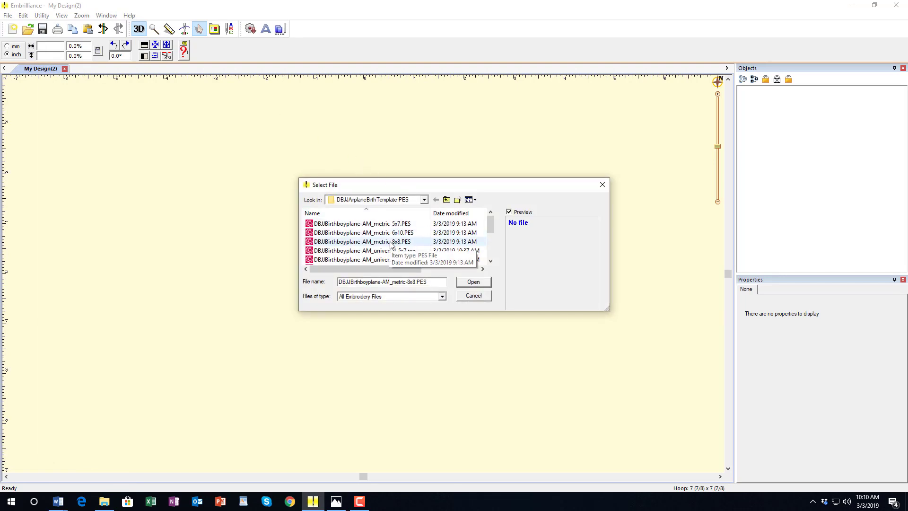
scroll(390, 244, "down", 1)
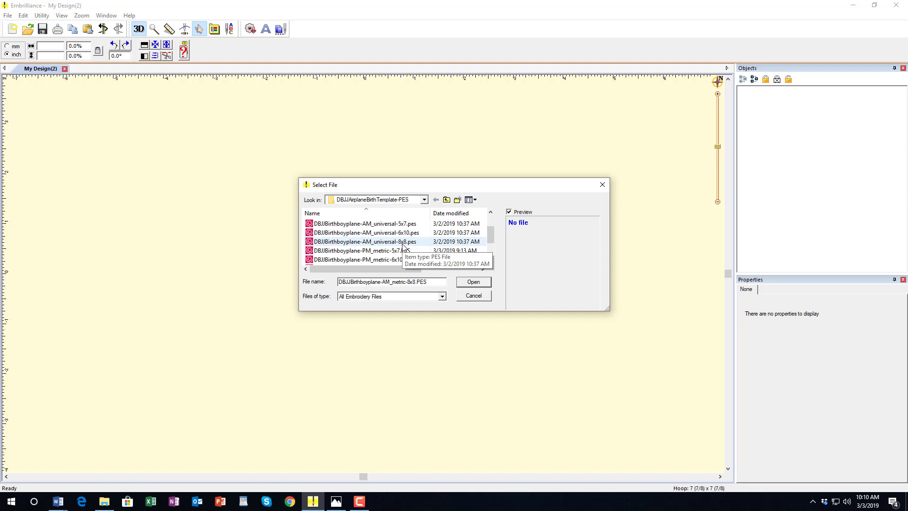
- Open DBJJBirthboyplane-AM_universal-8x8.pes and click on the loaded design
double_click(402, 243)
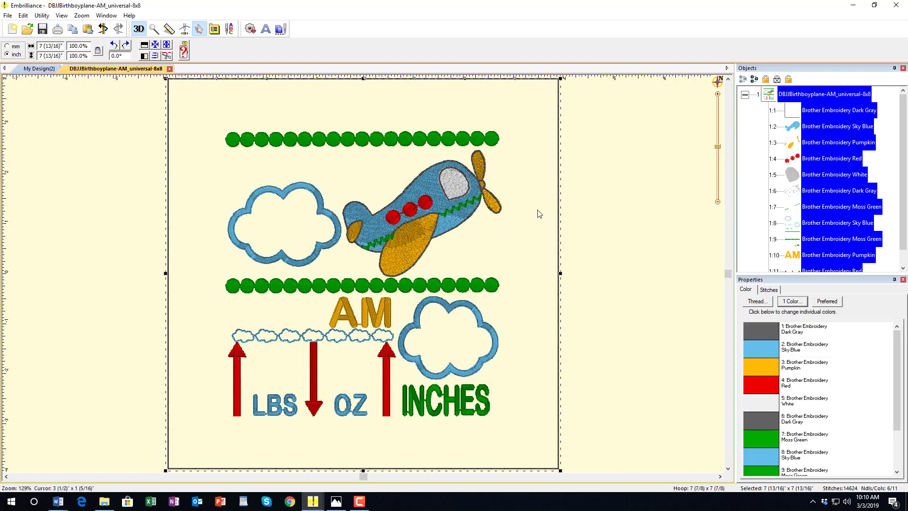
left_click(583, 183)
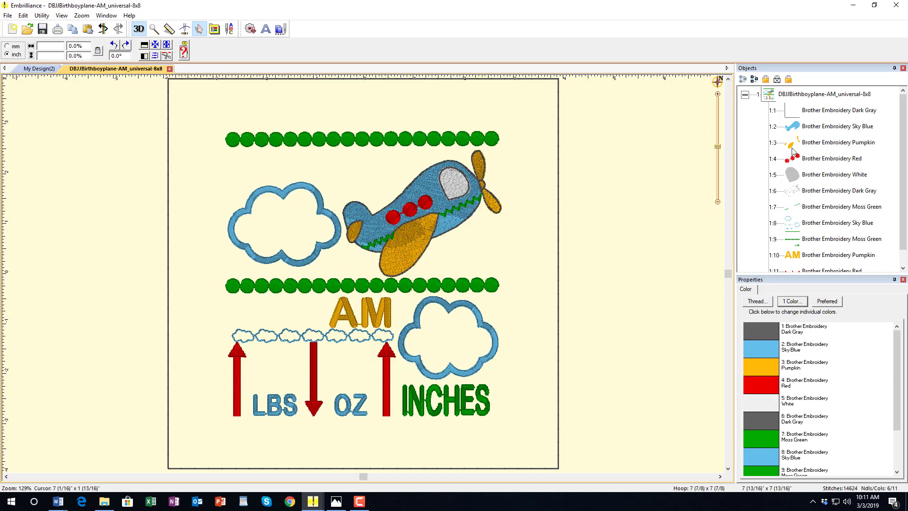
- Ungroup the template, marquee-select the artwork elements and regroup them
left_click(449, 197)
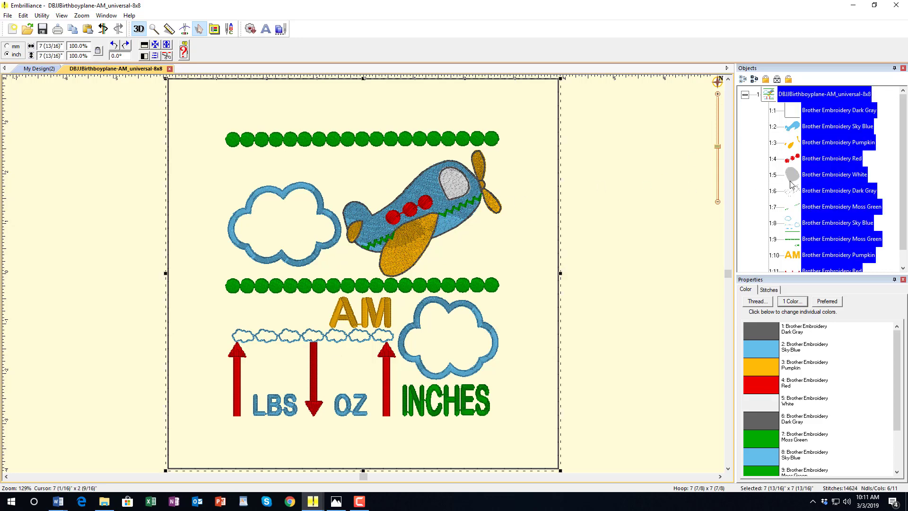
left_click(22, 15)
left_click(44, 126)
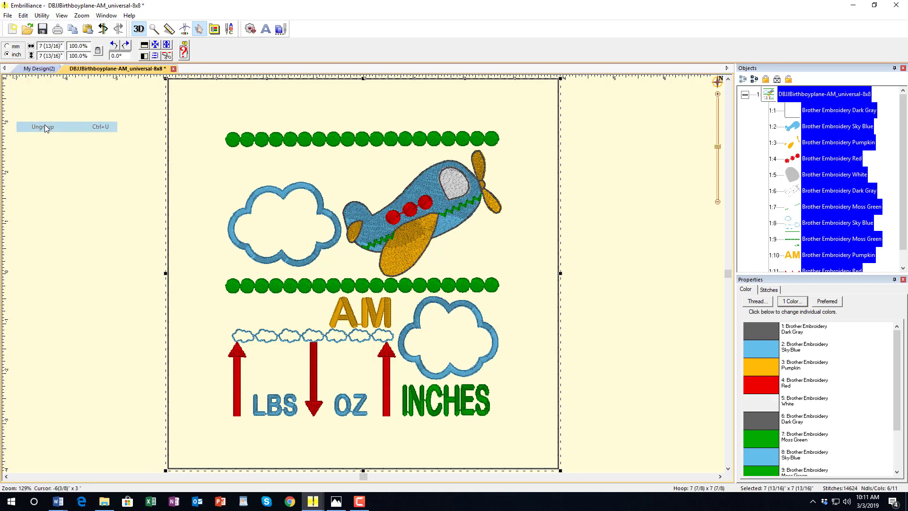
left_click(70, 138)
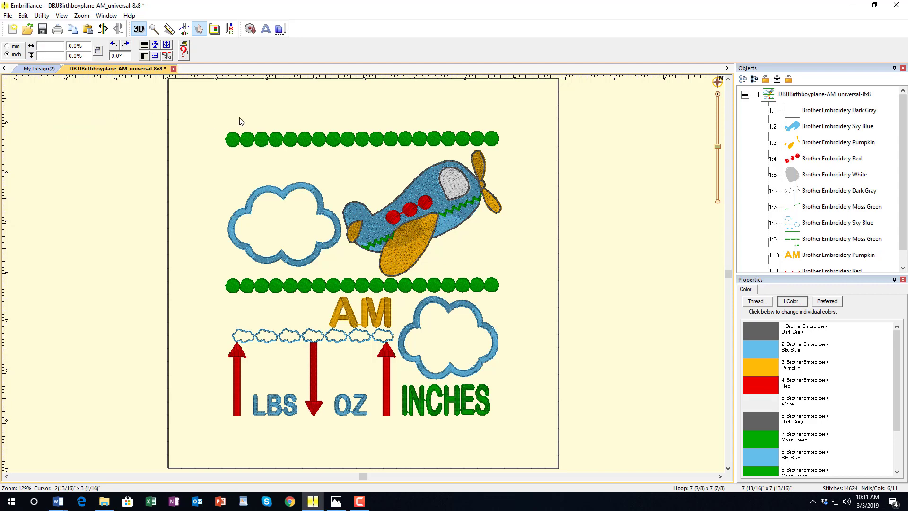
left_click_drag(207, 109, 517, 442)
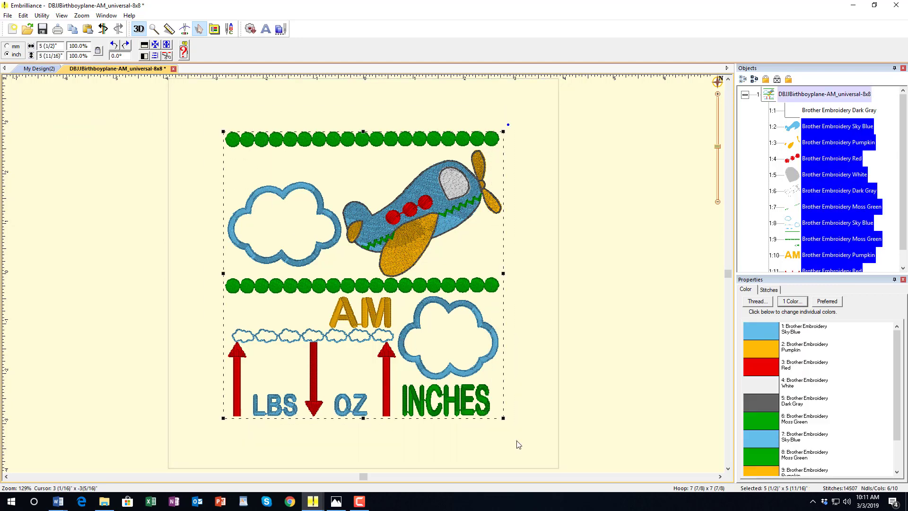
left_click(23, 15)
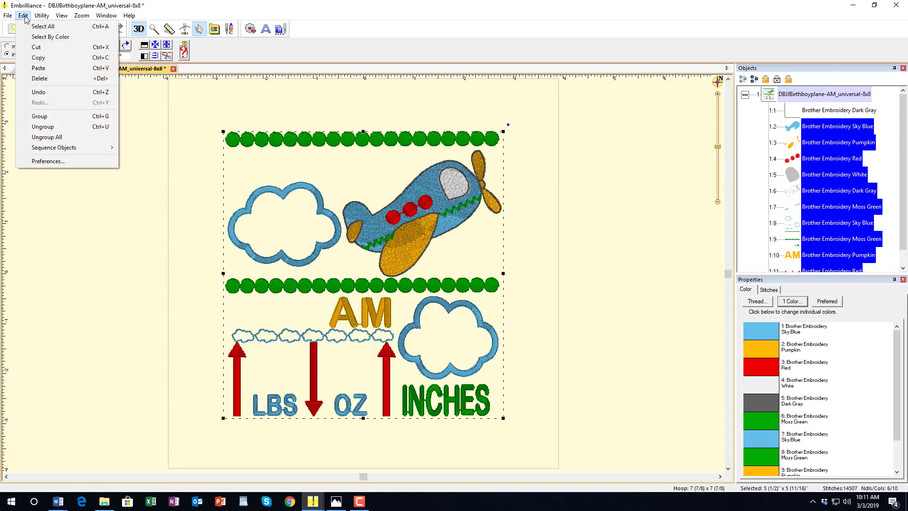
left_click(47, 118)
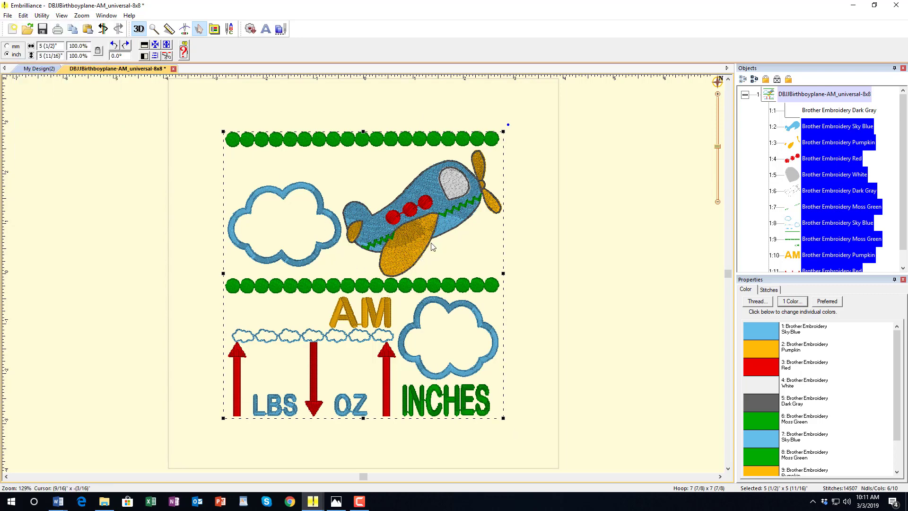
- Drag the grouped artwork lower in the hoop and bring the reference photo forward
left_click(618, 253)
left_click(405, 238)
left_click_drag(416, 218, 414, 266)
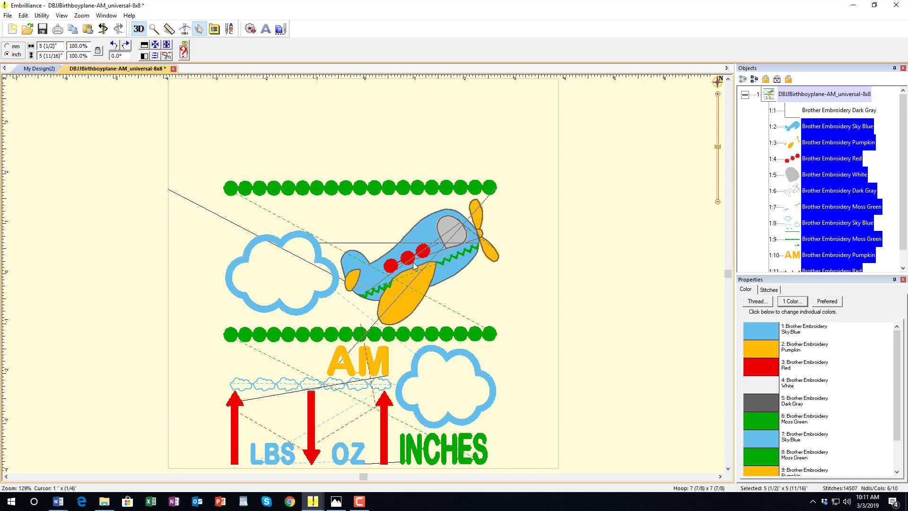
left_click_drag(414, 266, 413, 266)
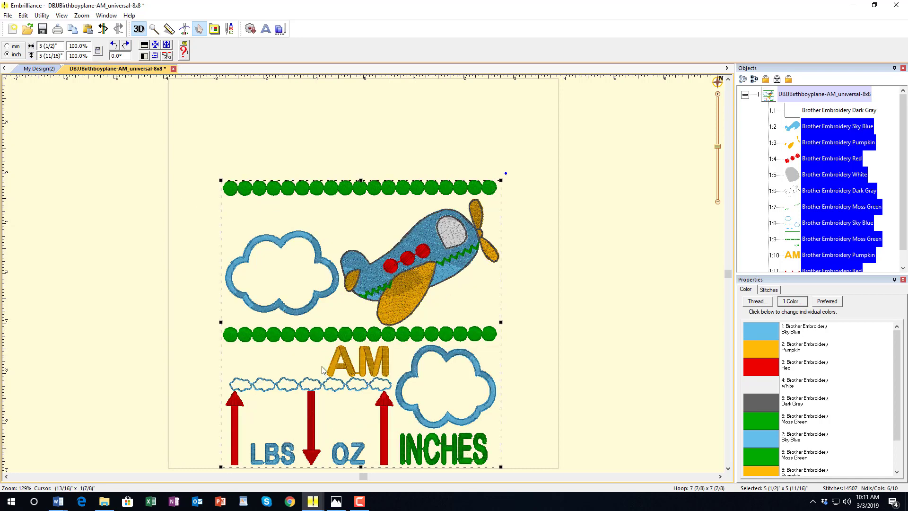
left_click(630, 258)
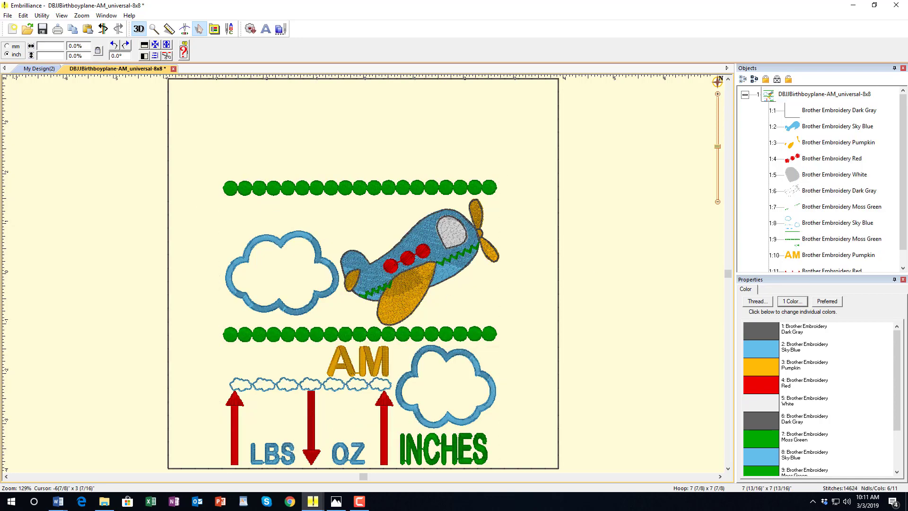
left_click(337, 501)
left_click_drag(508, 61, 531, 59)
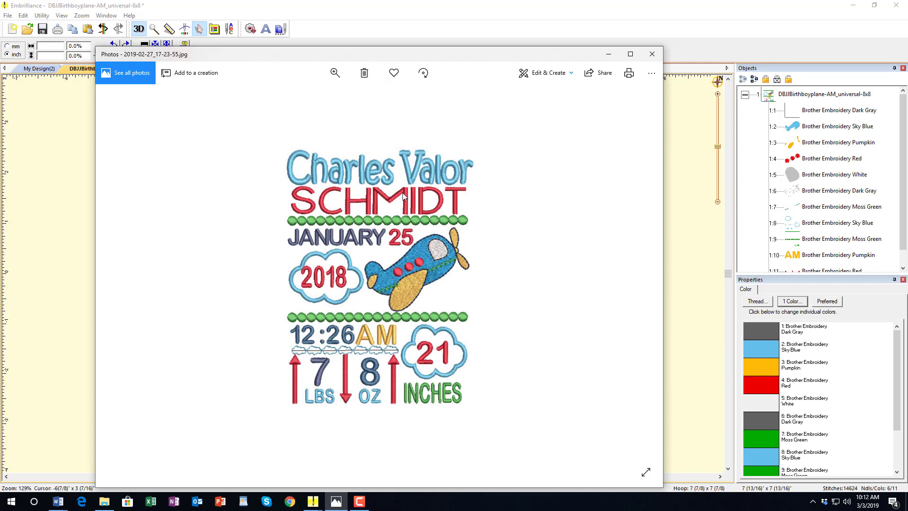
left_click_drag(393, 55, 1, 44)
left_click(15, 43)
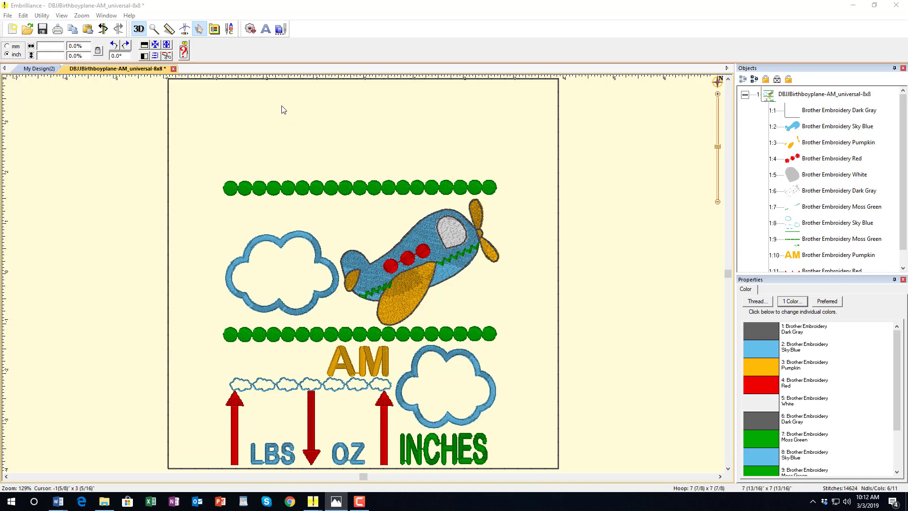
- Create name lettering in DIGIST Ainsley 75 inch and move it to the hoop top
left_click(266, 29)
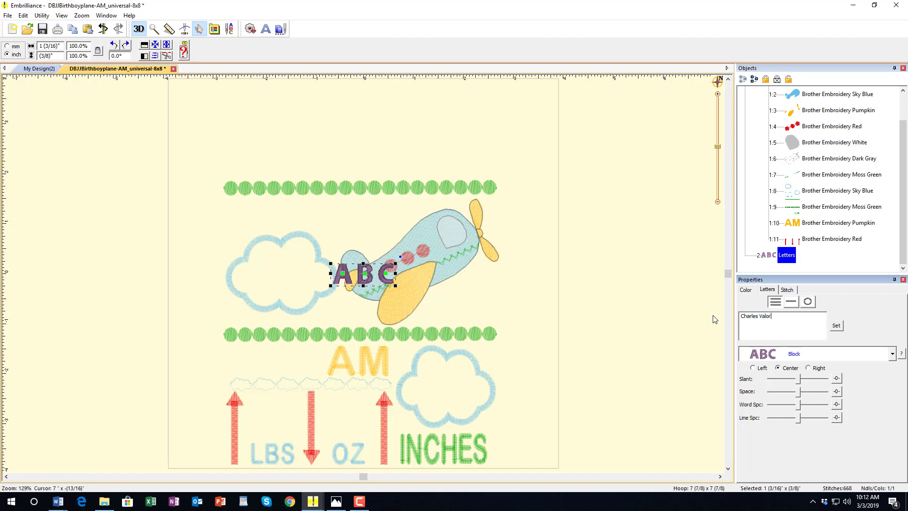
left_click(892, 353)
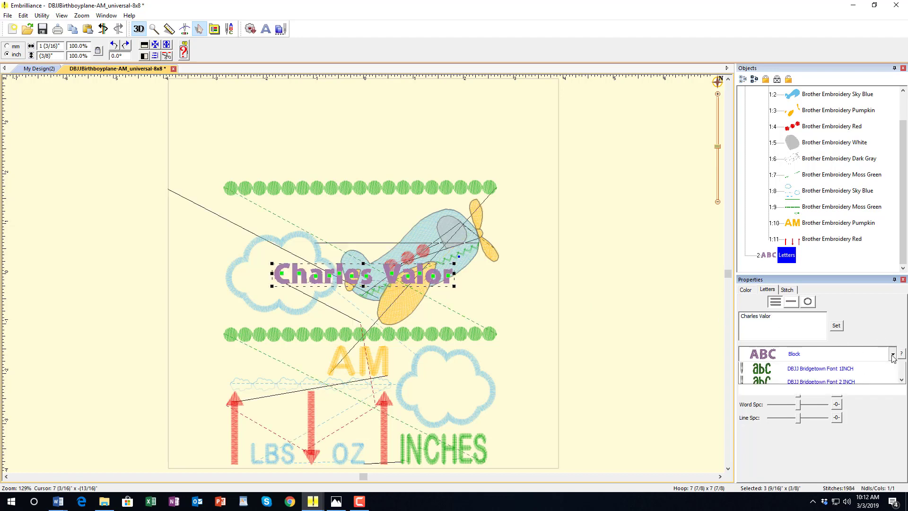
scroll(902, 384, "up", 1)
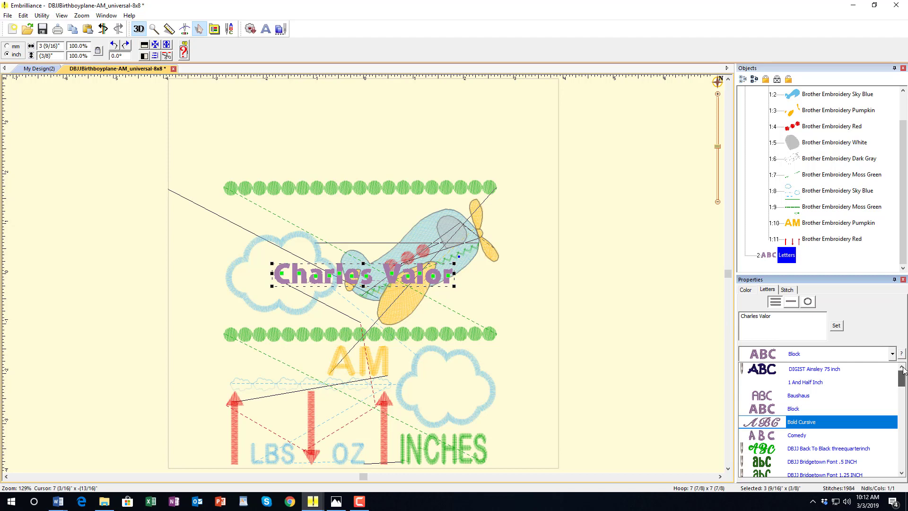
left_click(823, 370)
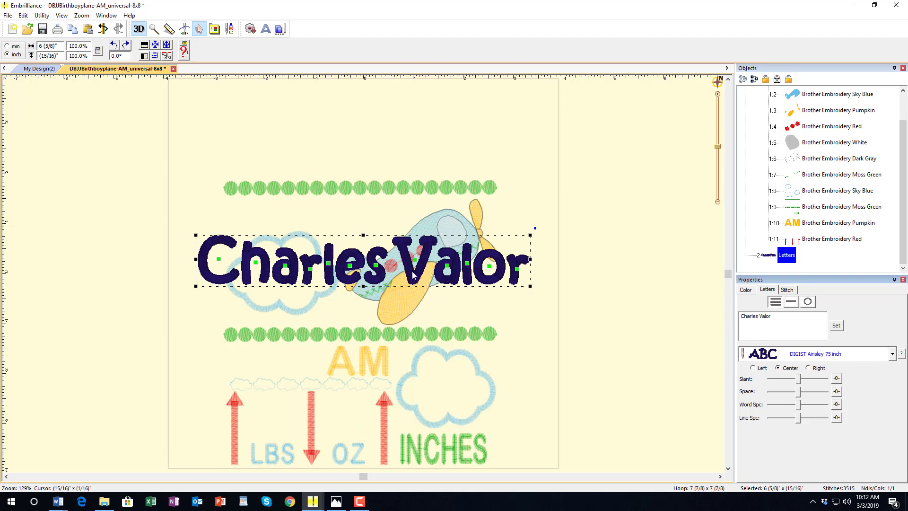
left_click_drag(413, 274, 416, 140)
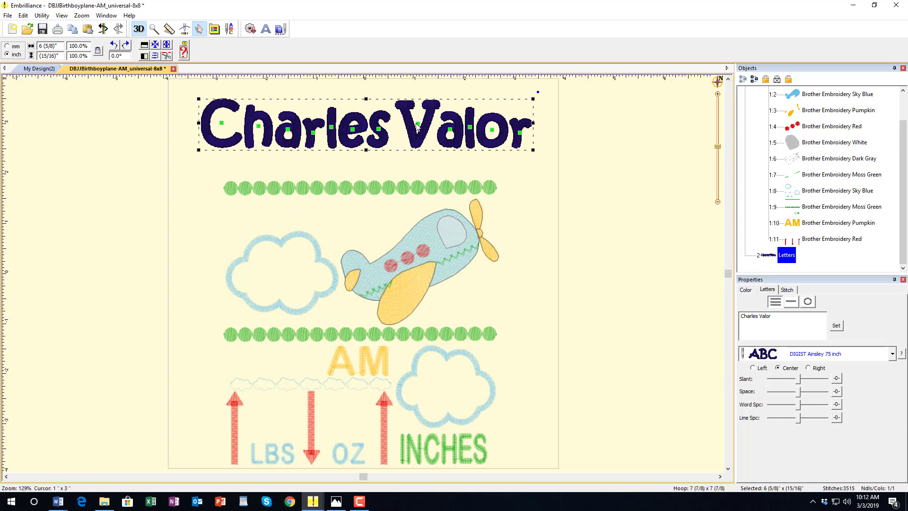
- Scale the name lettering to about 86% and centre it across the top
left_click(451, 131)
left_click(469, 127)
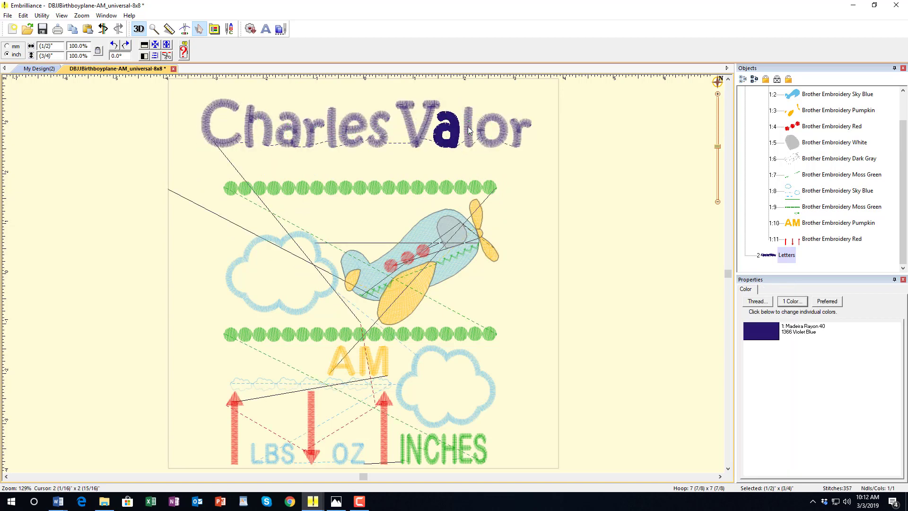
left_click(492, 132)
left_click(520, 130)
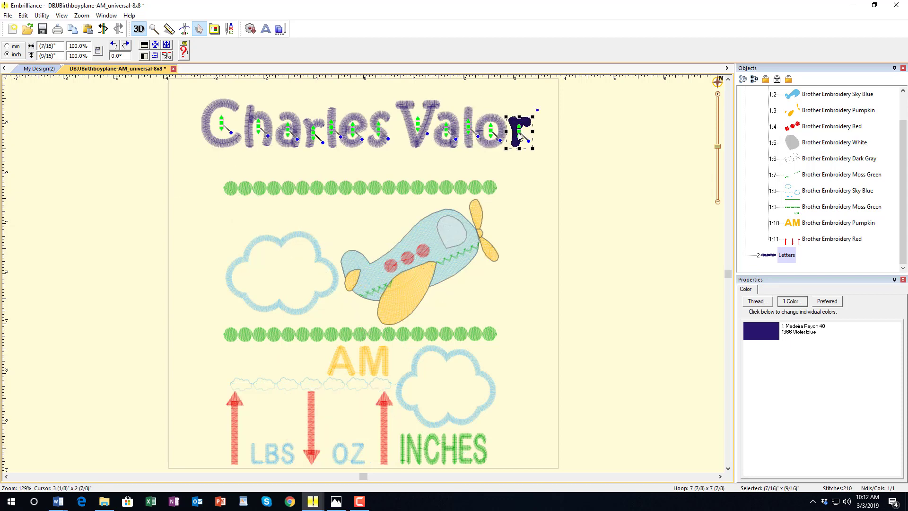
left_click(222, 107)
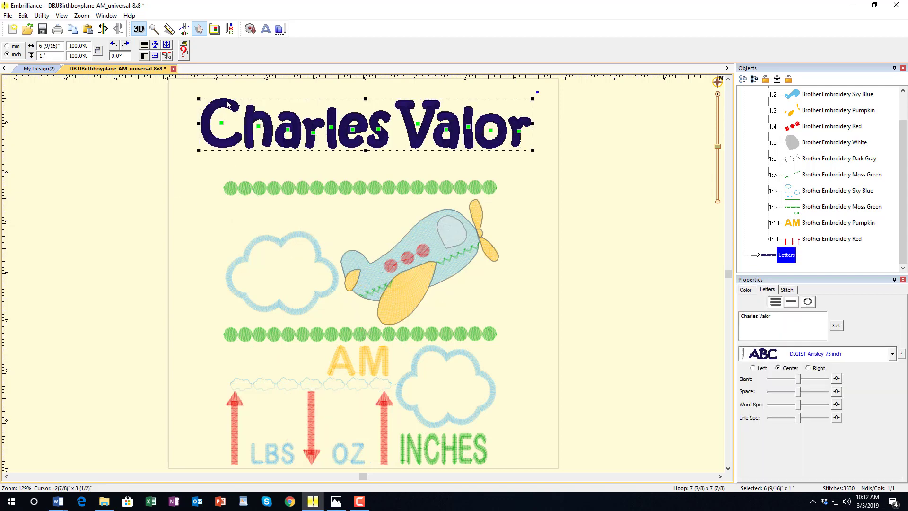
left_click_drag(533, 151, 490, 137)
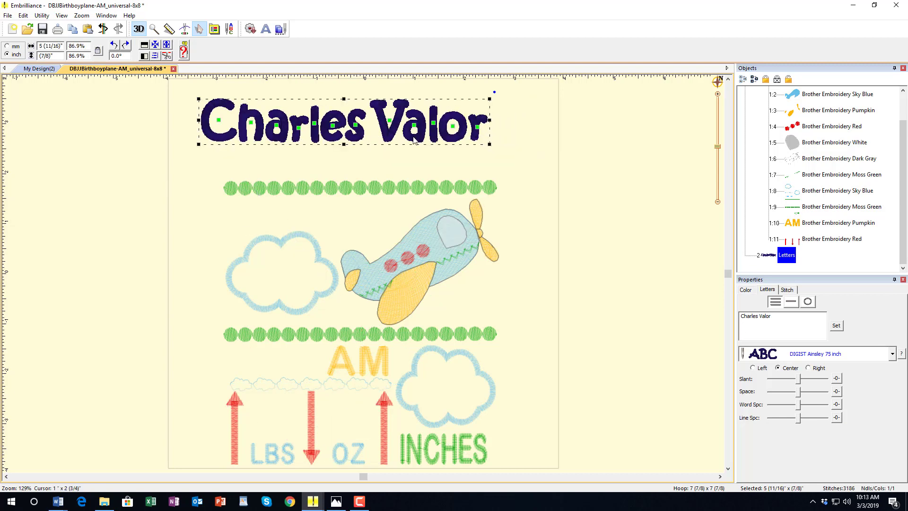
left_click_drag(414, 140, 434, 123)
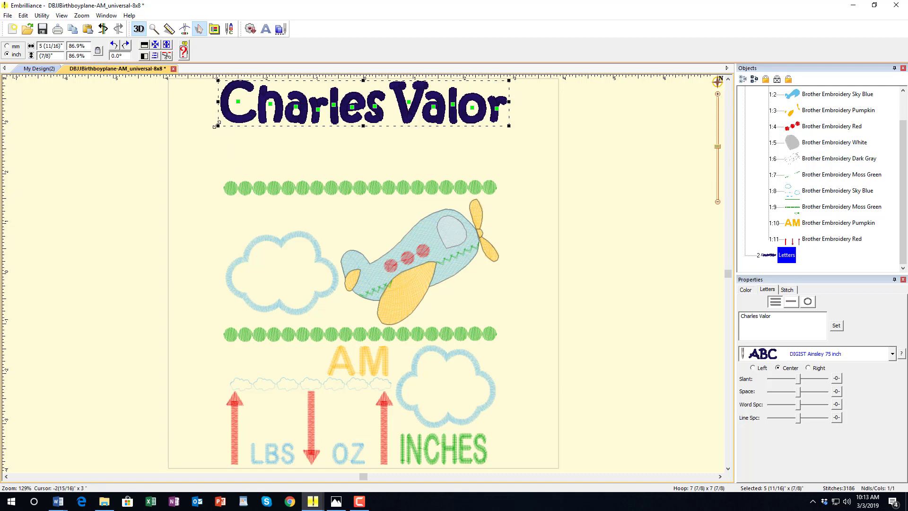
left_click_drag(217, 126, 218, 124)
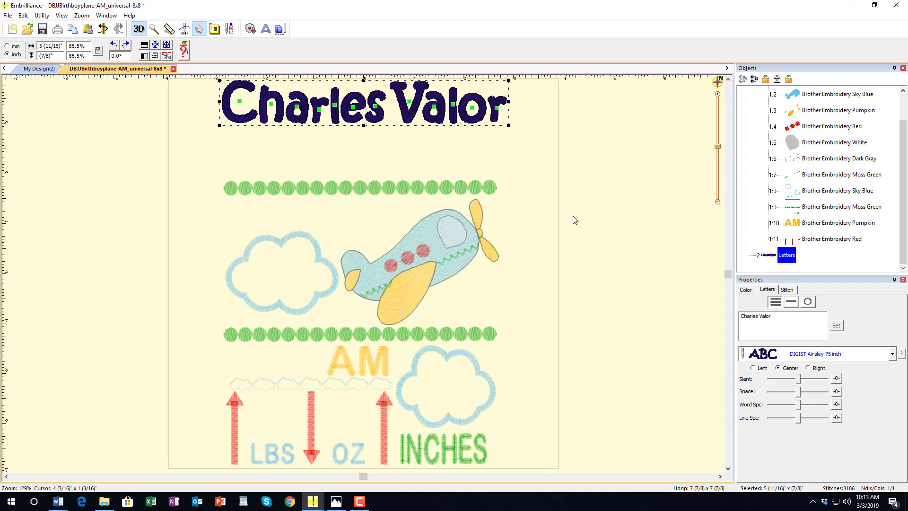
left_click(539, 155)
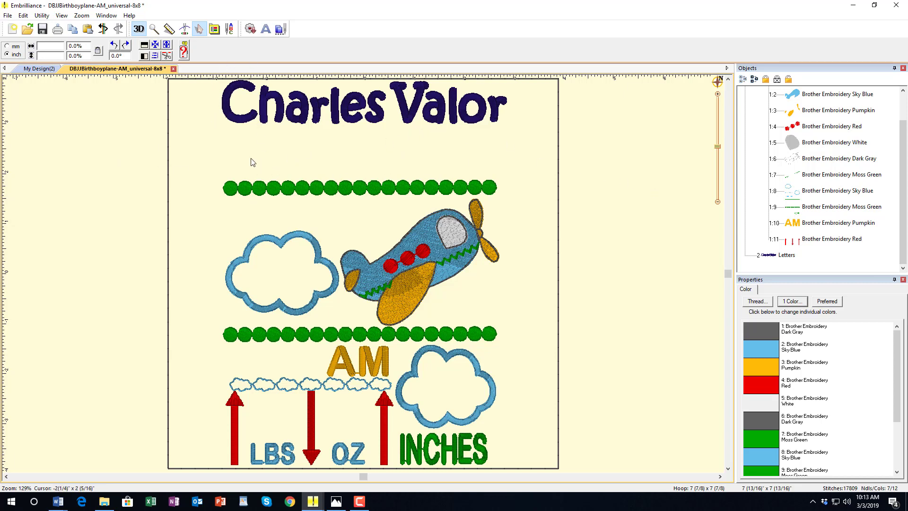
- Add the baby's surname as new lettering in the Payphone 1 00 inch font
left_click(268, 32)
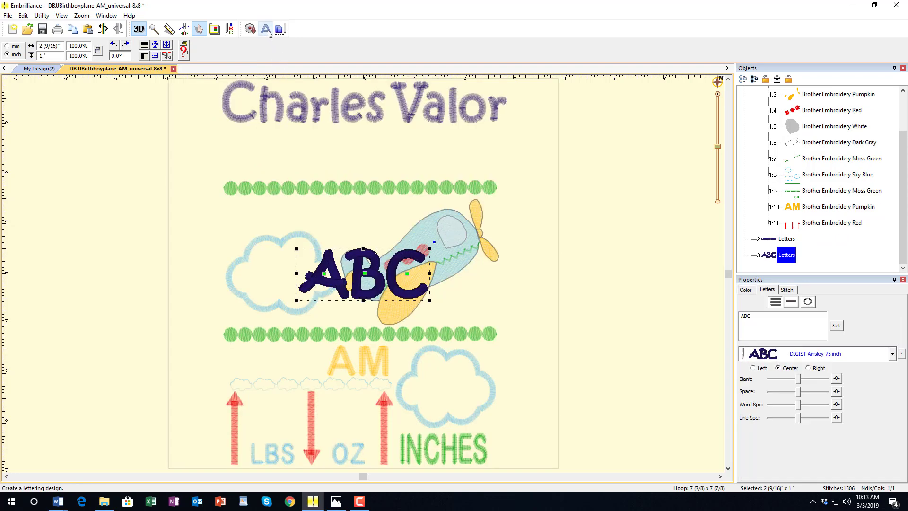
double_click(763, 320)
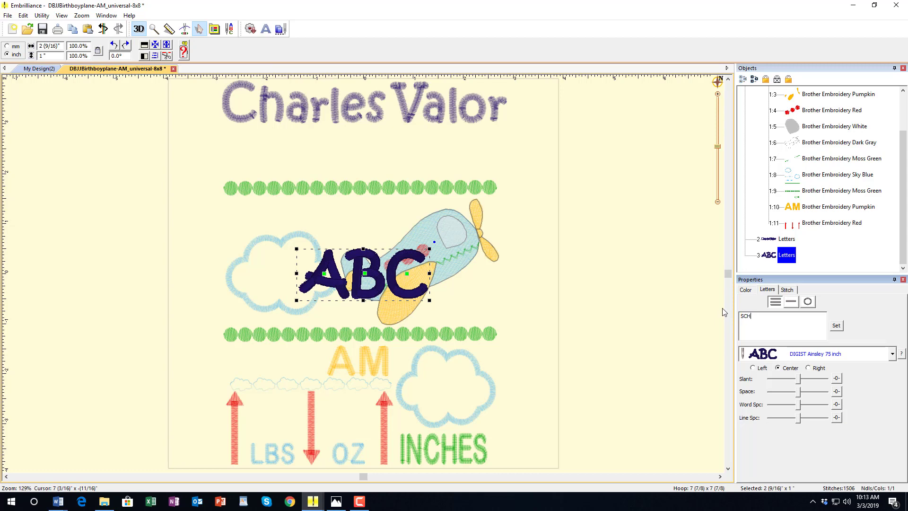
left_click(836, 325)
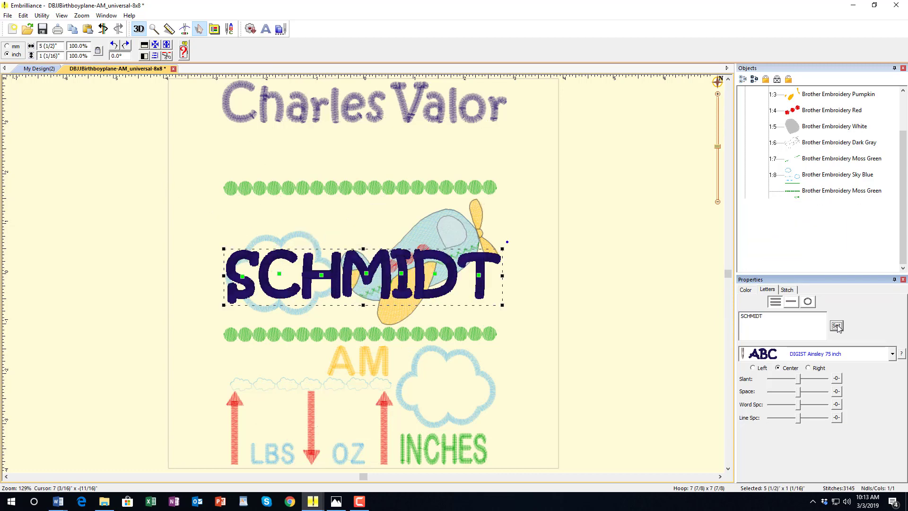
left_click(892, 354)
scroll(857, 402, "down", 5)
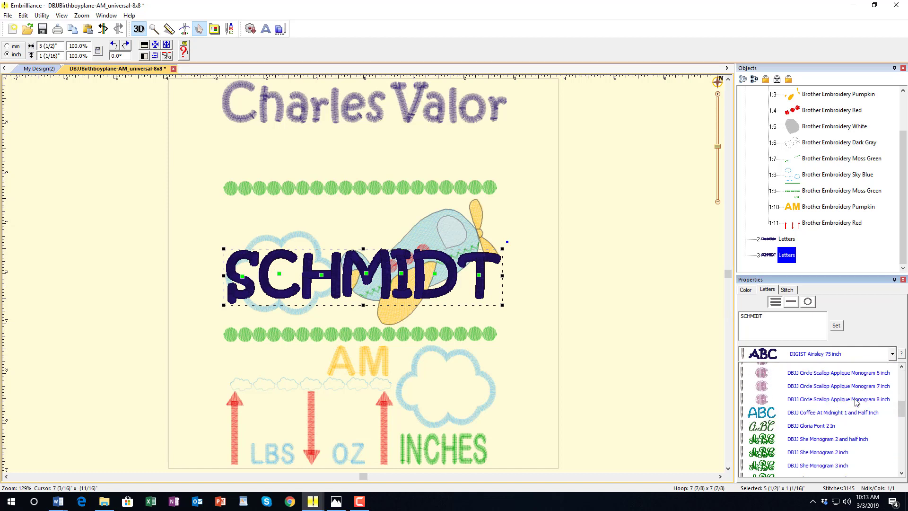
scroll(857, 402, "down", 1)
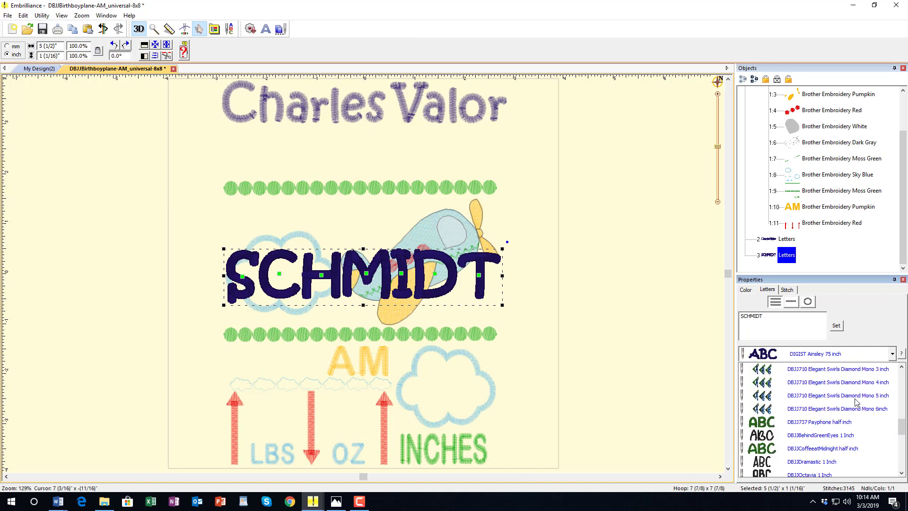
scroll(857, 402, "down", 1)
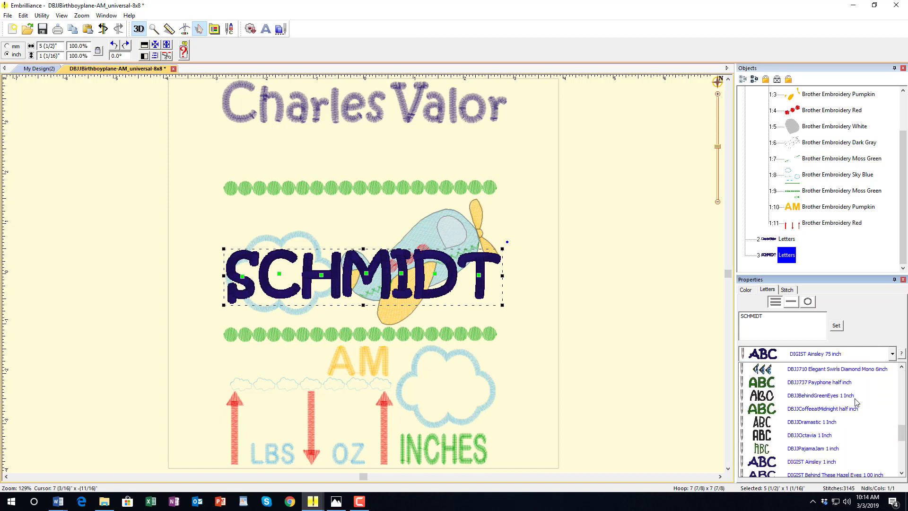
scroll(857, 402, "down", 5)
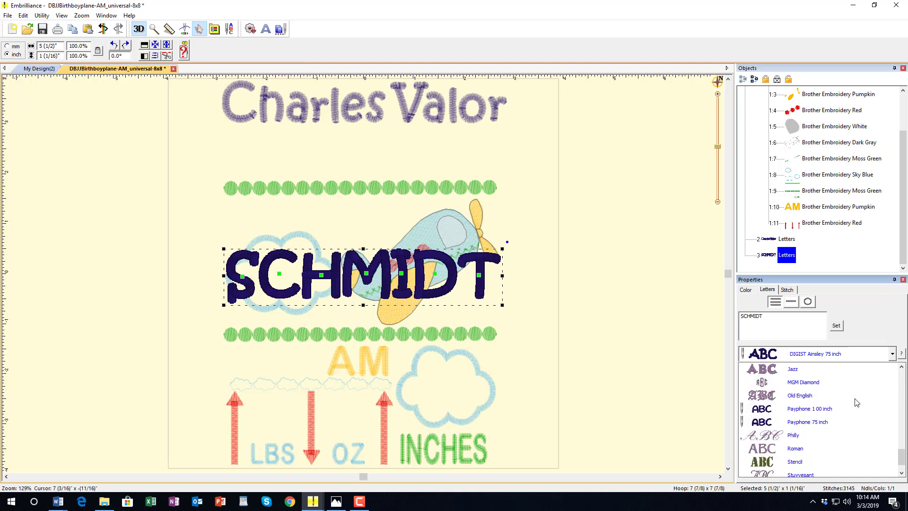
left_click(825, 410)
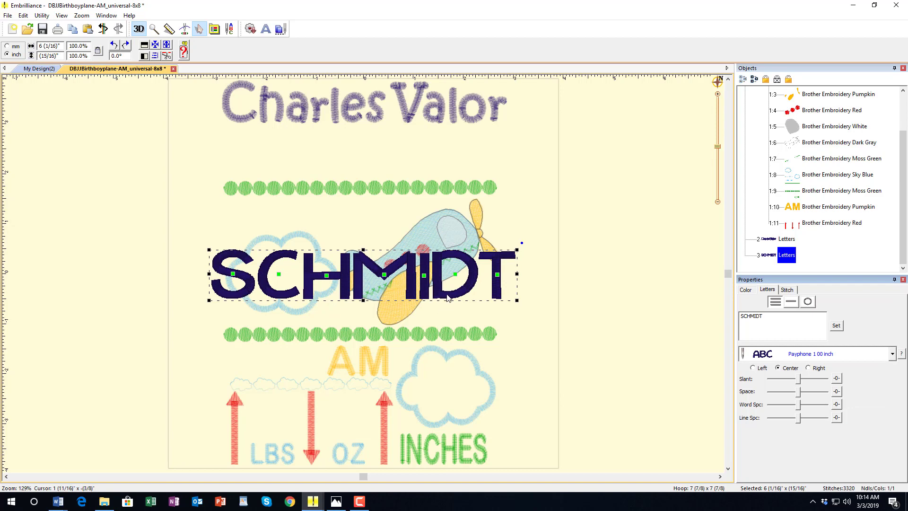
- Place the surname just under the first names, slightly narrower and taller
left_click_drag(447, 295, 457, 175)
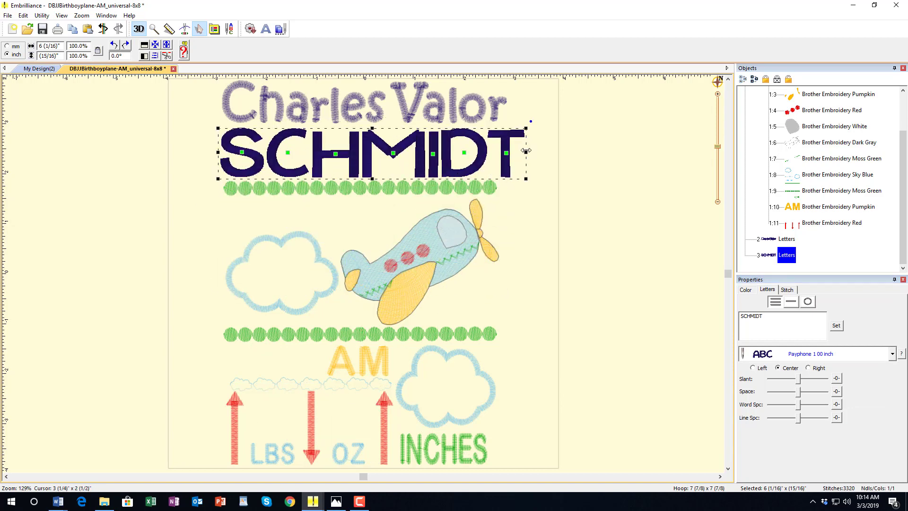
left_click_drag(525, 150, 506, 148)
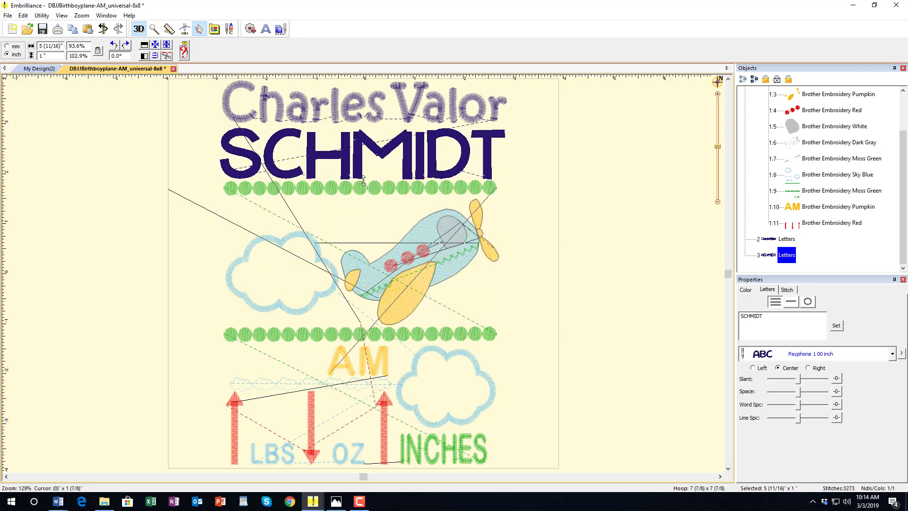
left_click_drag(363, 129, 362, 121)
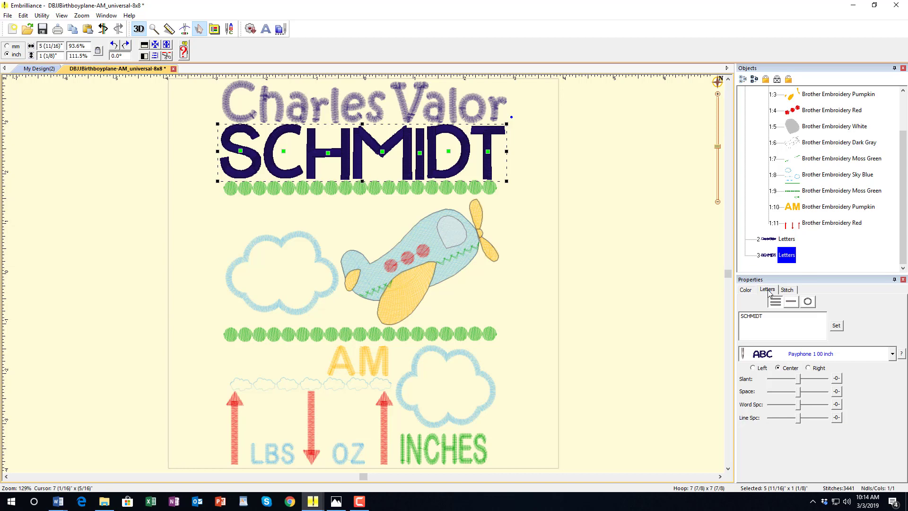
- Change the surname lettering's thread to 11 Madeira Christmas Red
left_click(747, 290)
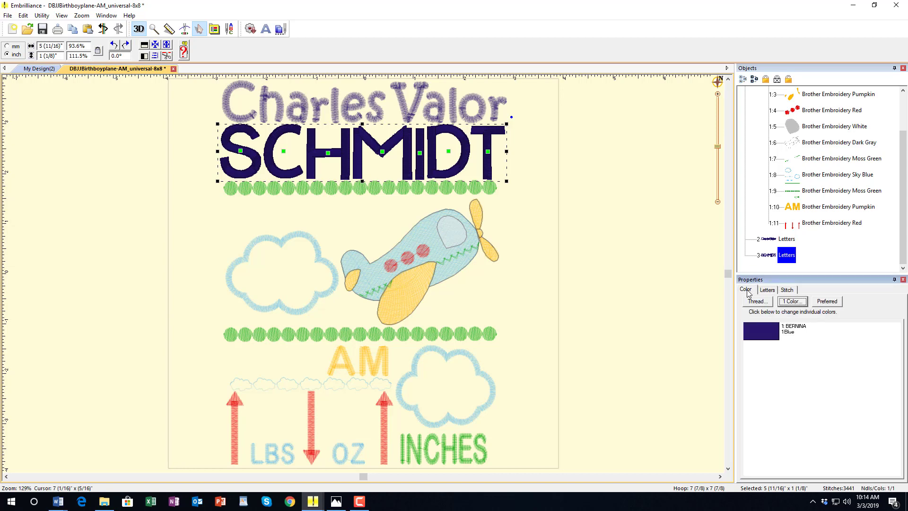
left_click(760, 331)
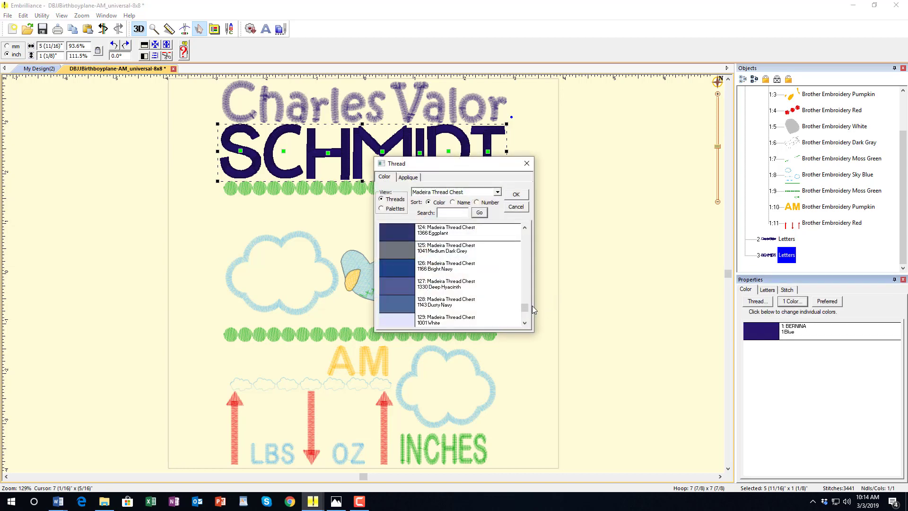
left_click_drag(528, 309, 526, 247)
scroll(487, 255, "up", 4)
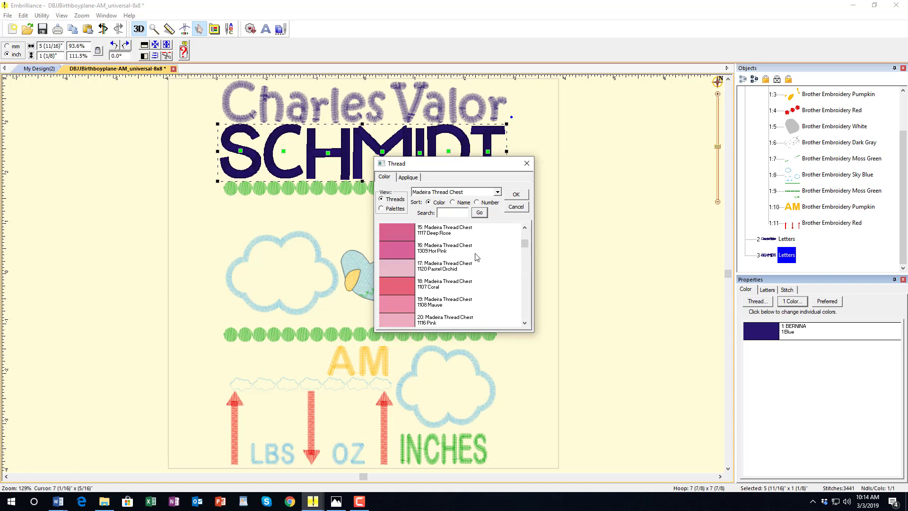
scroll(477, 256, "up", 1)
left_click(434, 267)
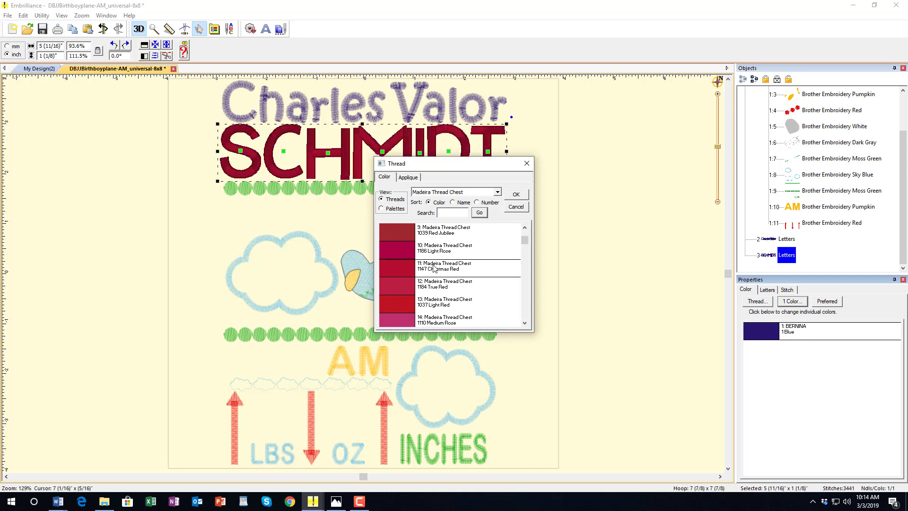
left_click(513, 194)
left_click(659, 206)
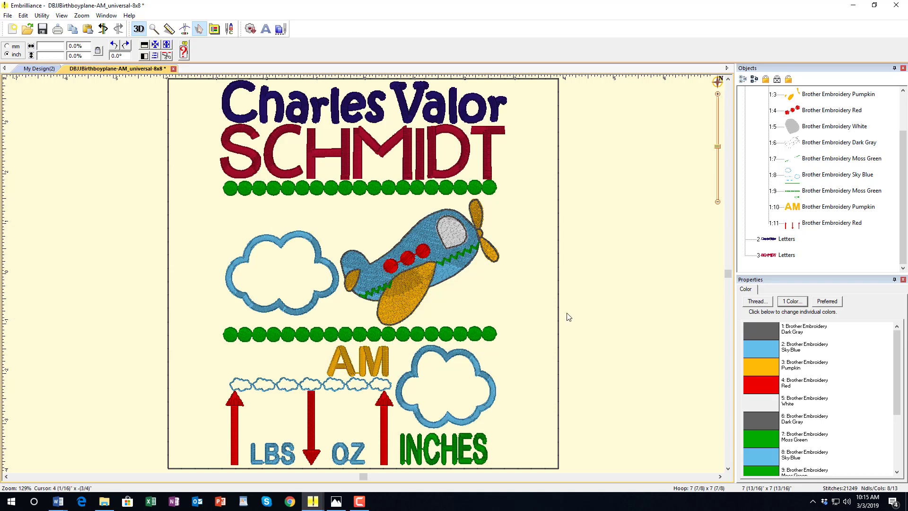
- Create new lettering reading January and set it in the Block font
left_click(266, 33)
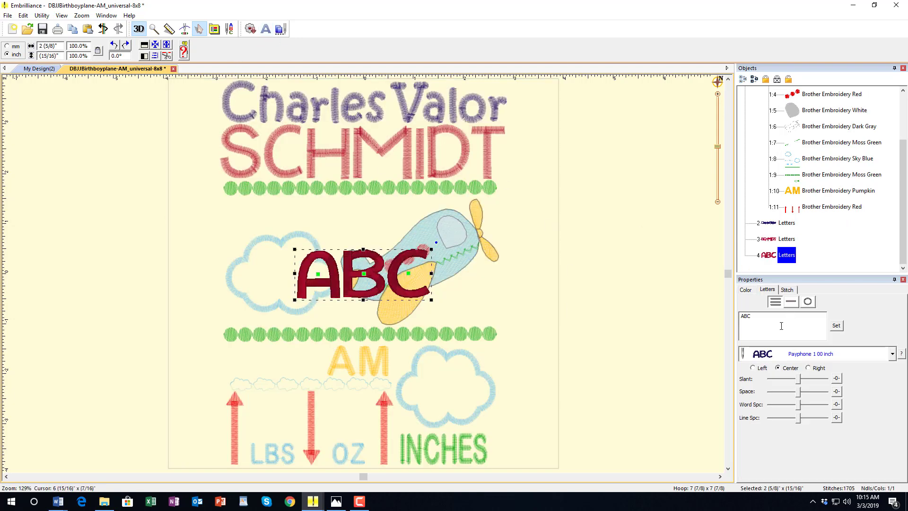
double_click(763, 322)
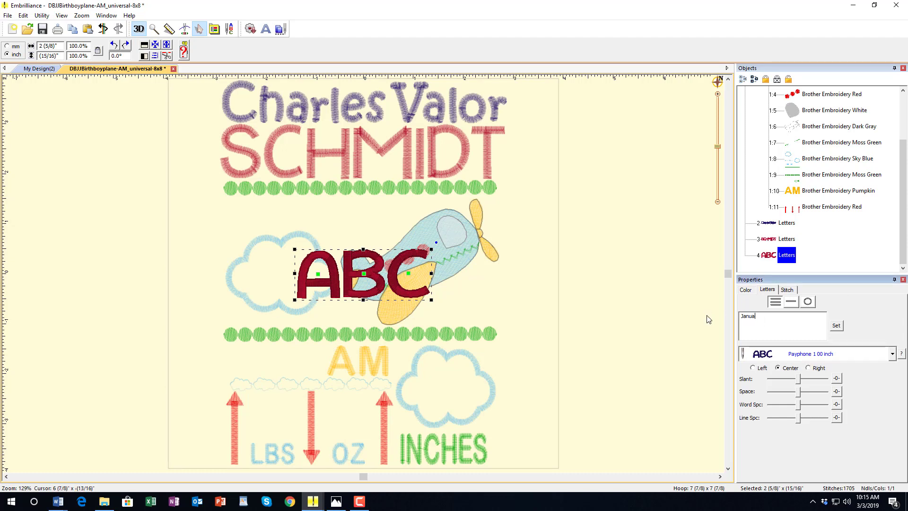
left_click(836, 325)
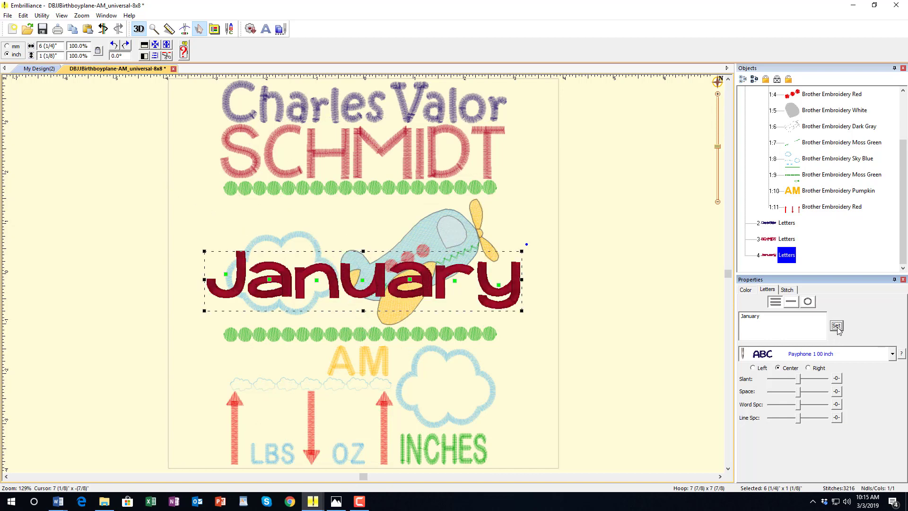
left_click(892, 356)
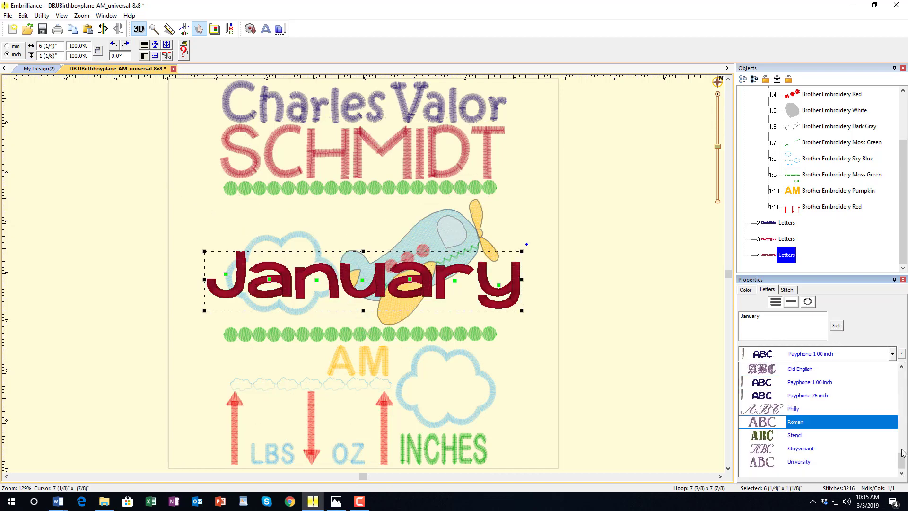
left_click(875, 461)
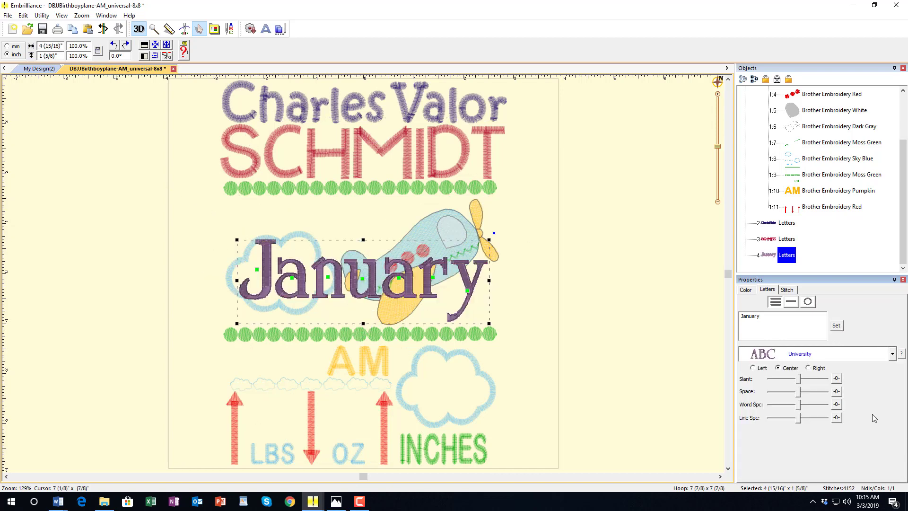
left_click(893, 356)
left_click_drag(901, 460, 901, 374)
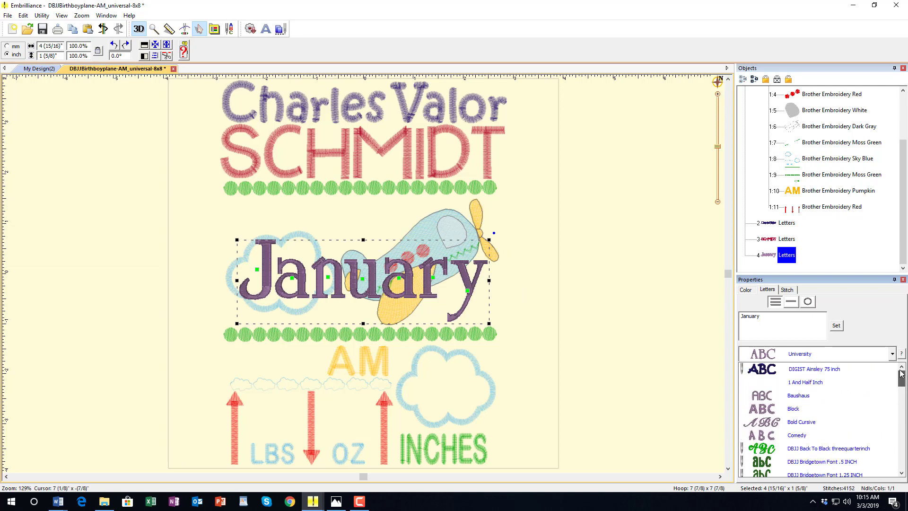
left_click(800, 410)
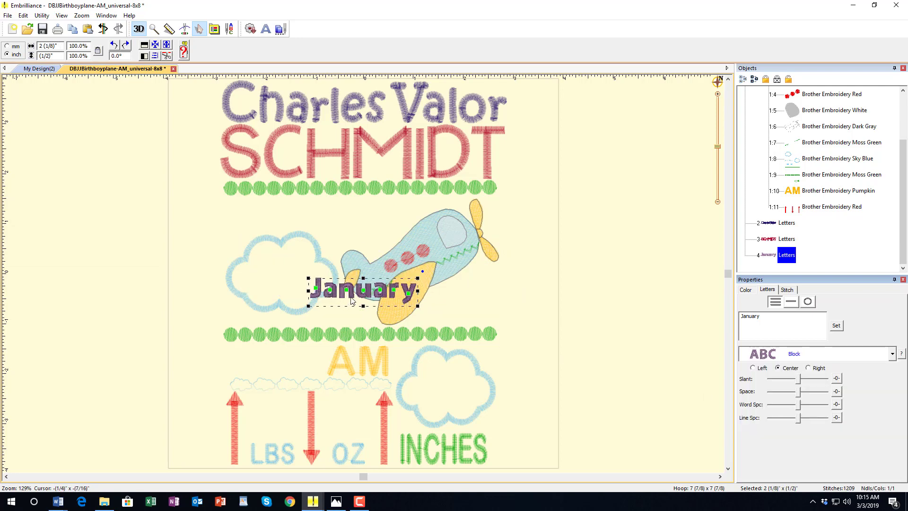
- Move January beneath the top green dots and enlarge it to about 151%
left_click_drag(350, 303, 277, 222)
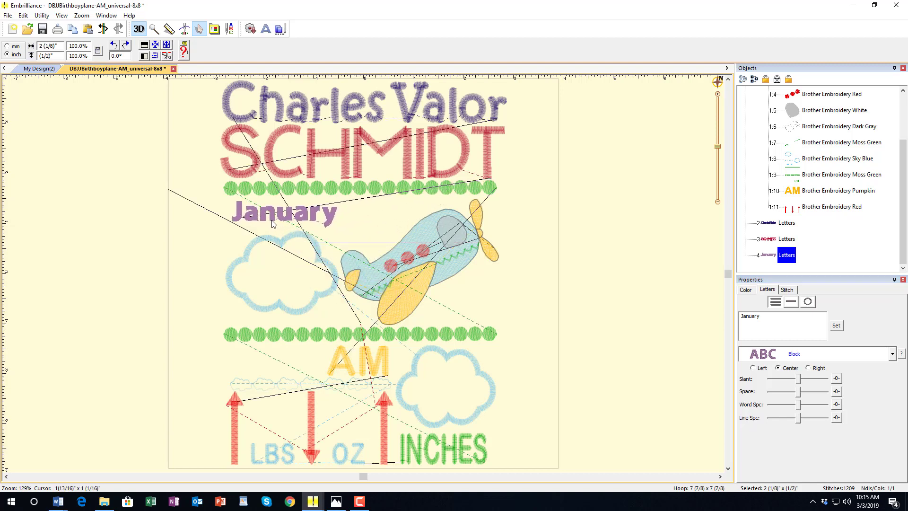
left_click_drag(341, 228, 386, 229)
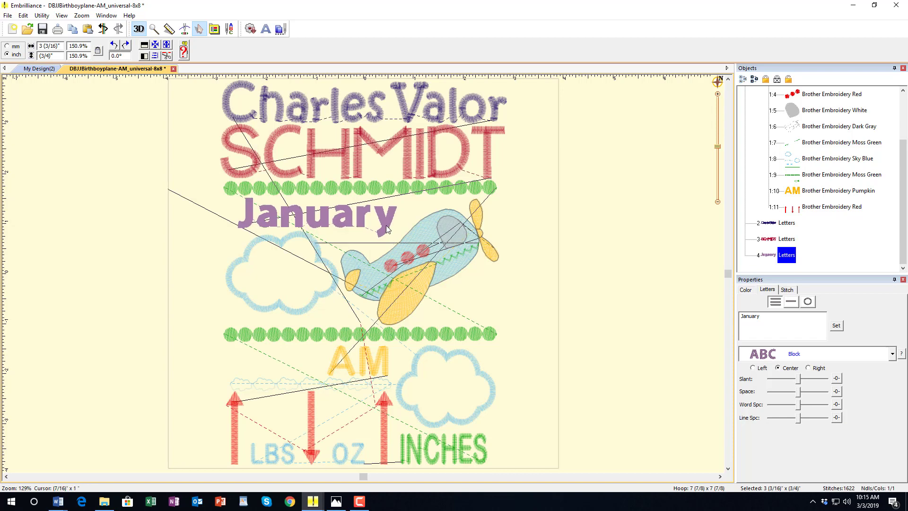
left_click_drag(386, 229, 370, 229)
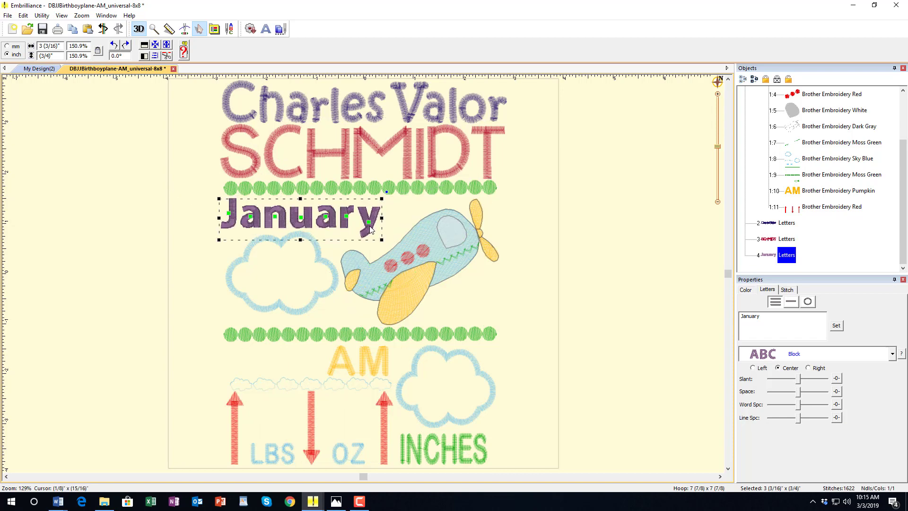
left_click(145, 263)
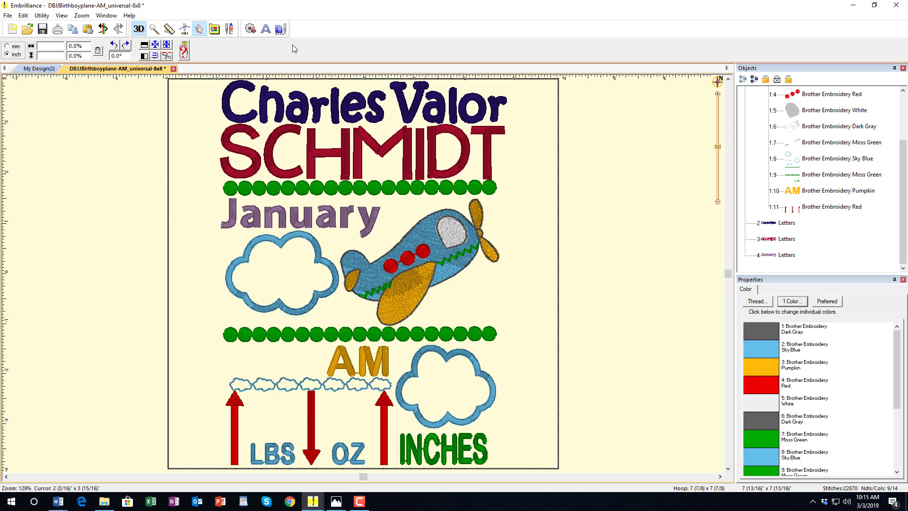
left_click(267, 30)
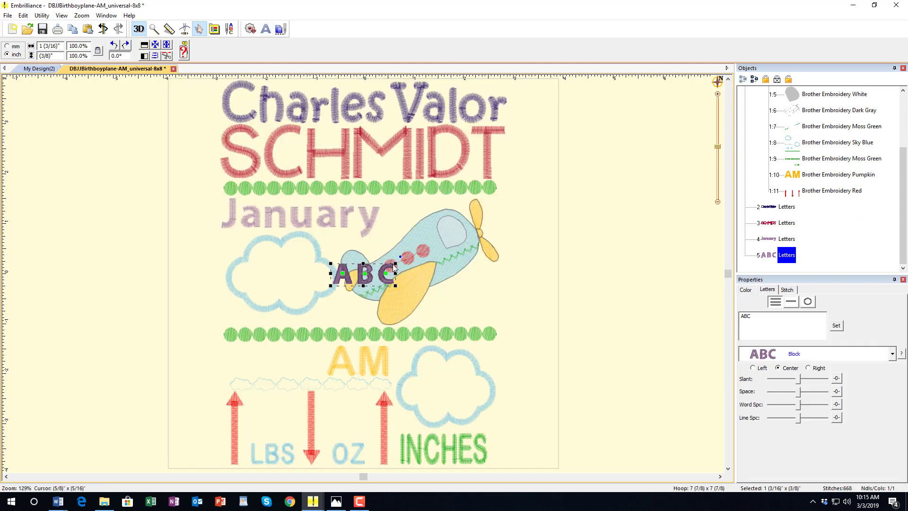
left_click(756, 321)
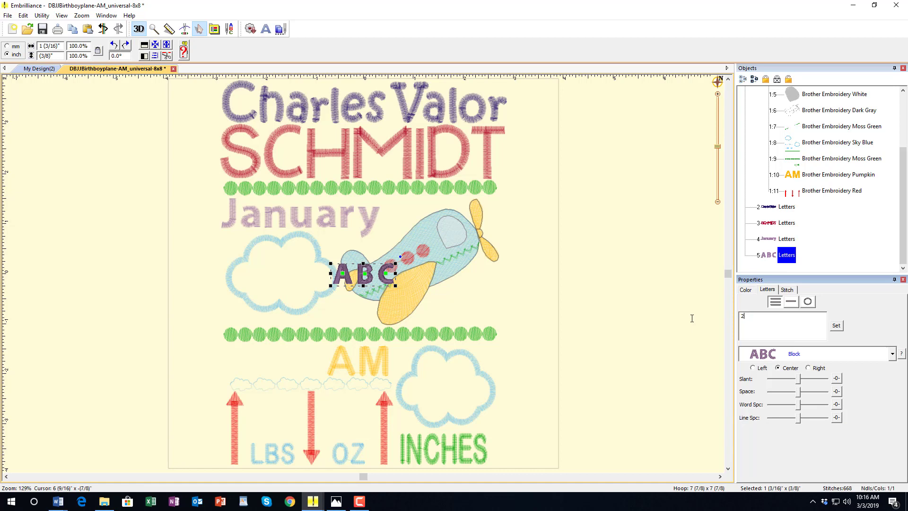
left_click(836, 325)
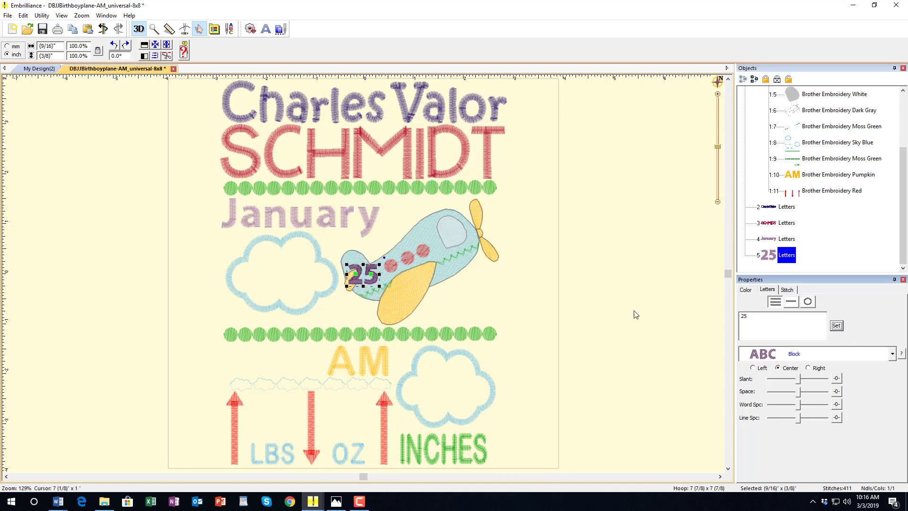
left_click_drag(373, 282, 301, 274)
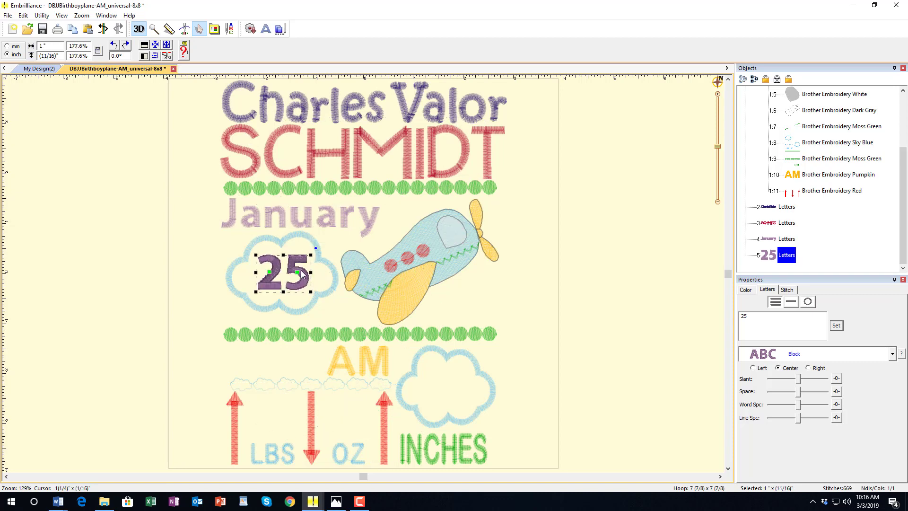
left_click(621, 301)
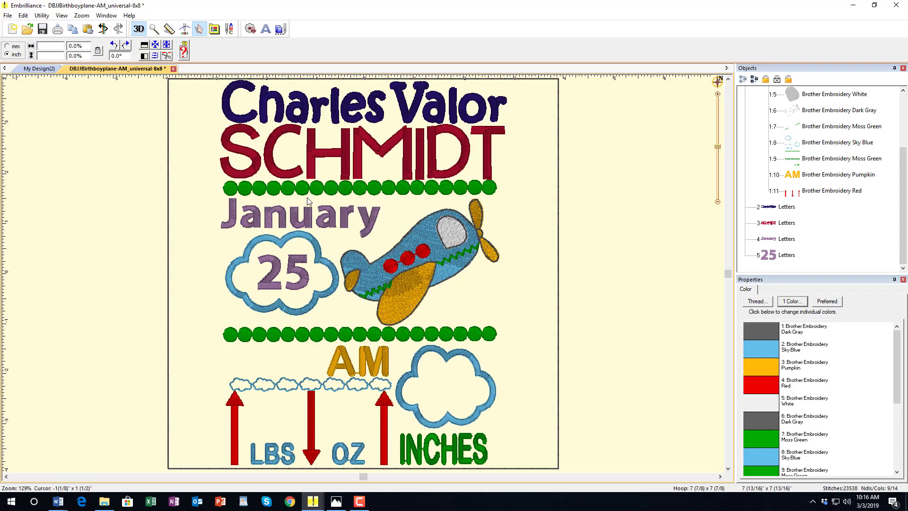
left_click(296, 275)
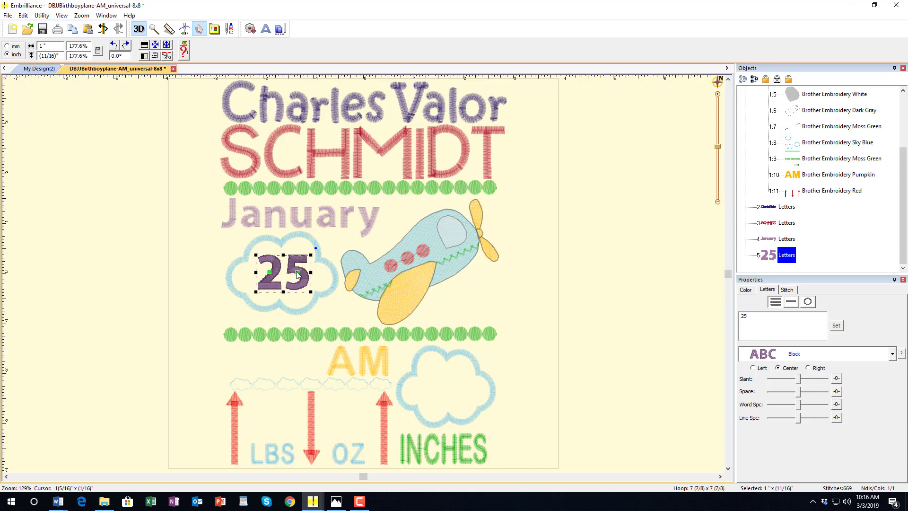
key("Delete")
- Edit the January lettering text to read January 25
left_click(323, 227)
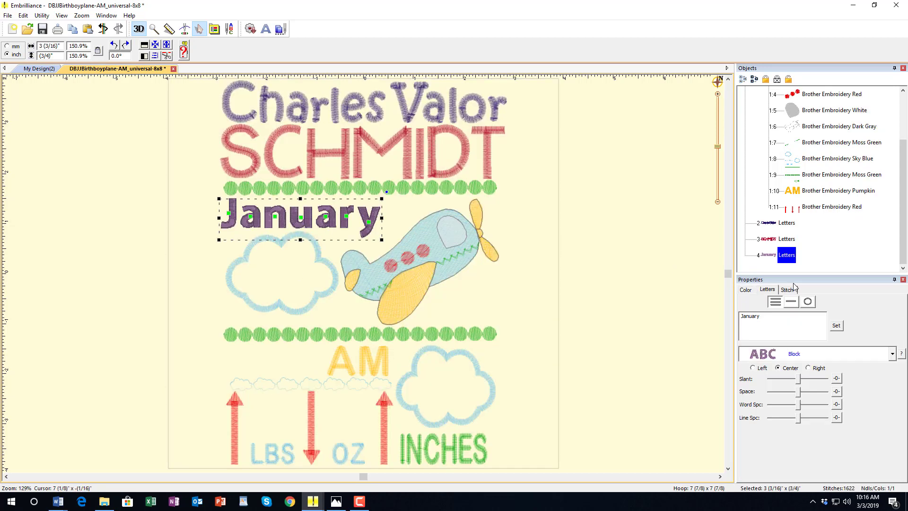
left_click(770, 315)
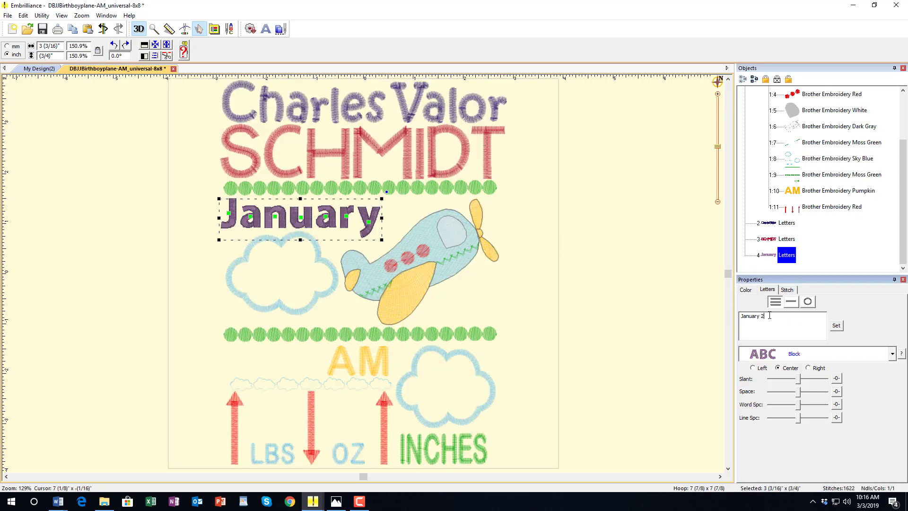
left_click(838, 327)
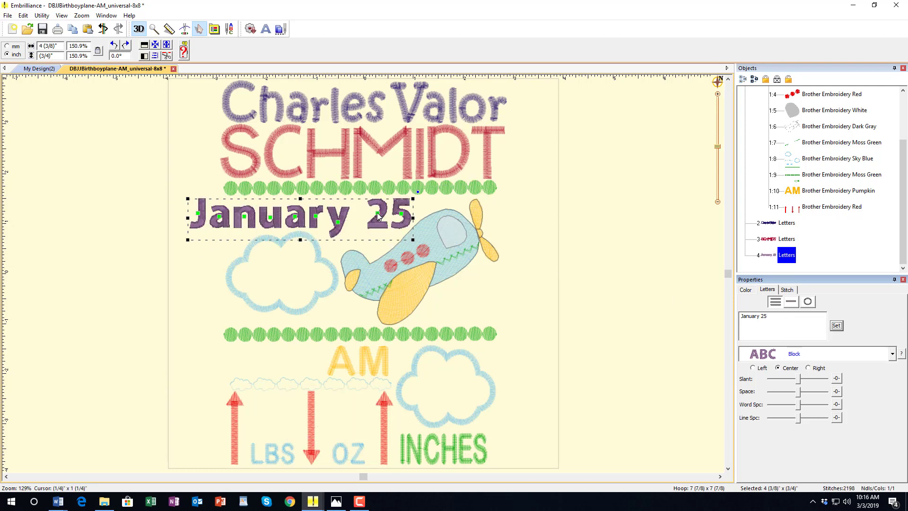
- Adjust the date's digits and scale January 25 down to about 128.5%
left_click_drag(378, 217, 370, 218)
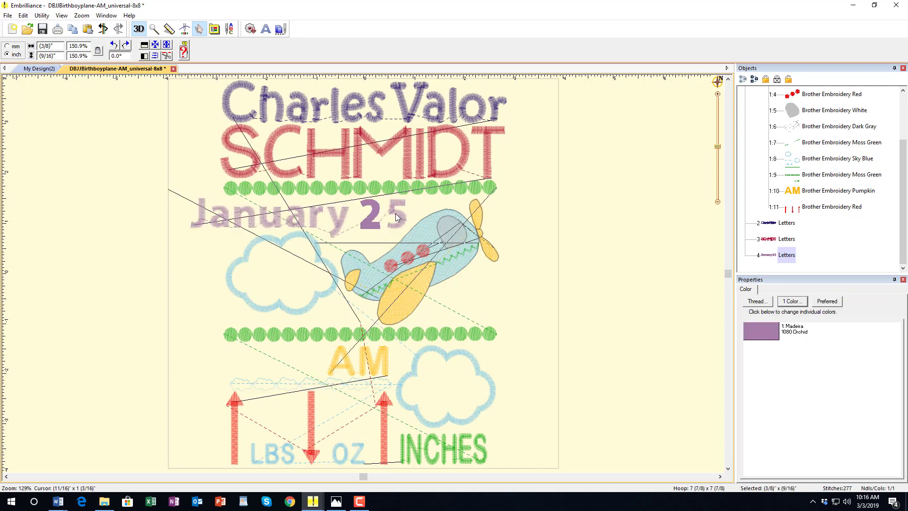
left_click(396, 213)
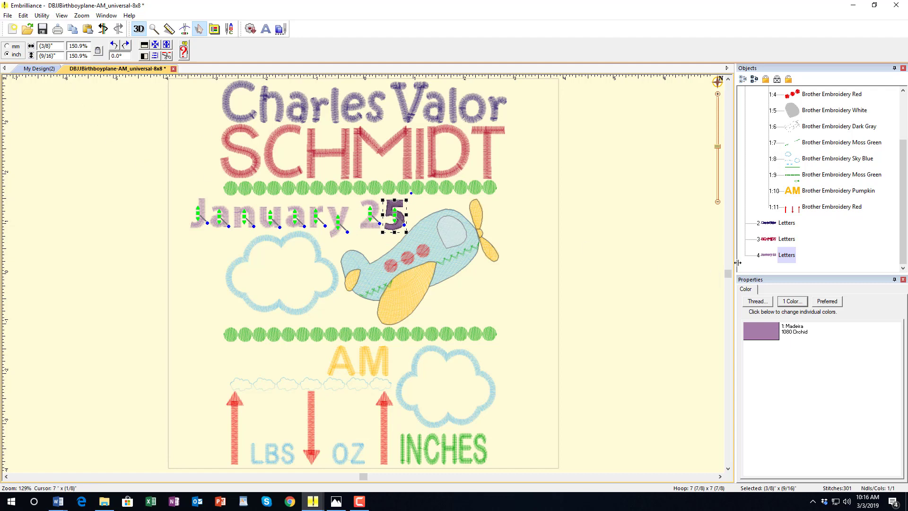
left_click(302, 222)
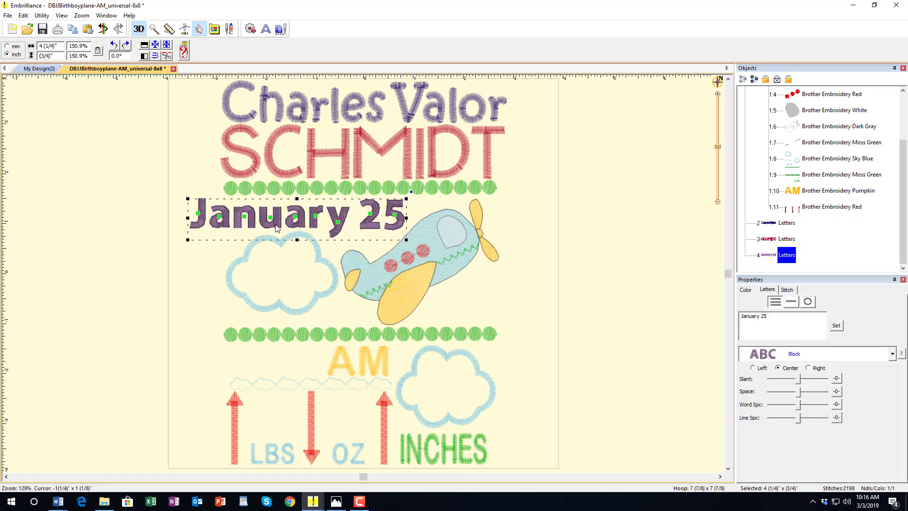
left_click_drag(188, 238, 222, 233)
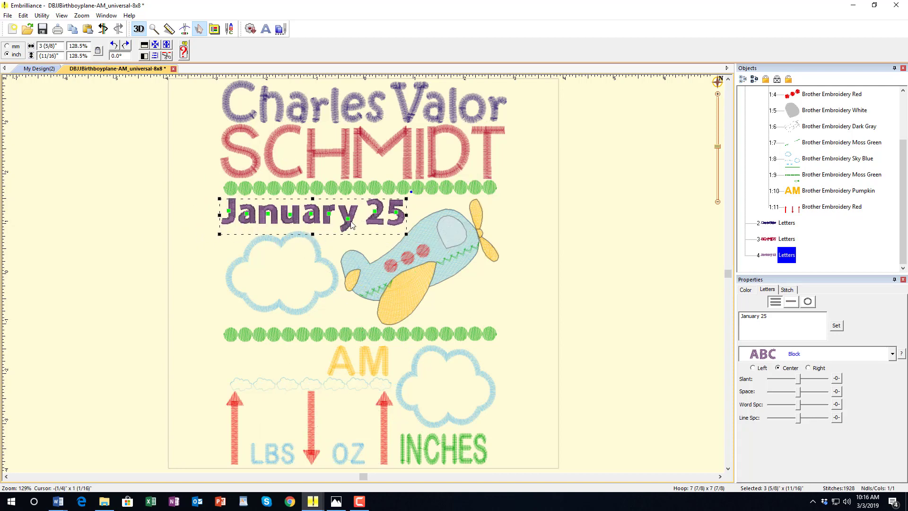
left_click(601, 254)
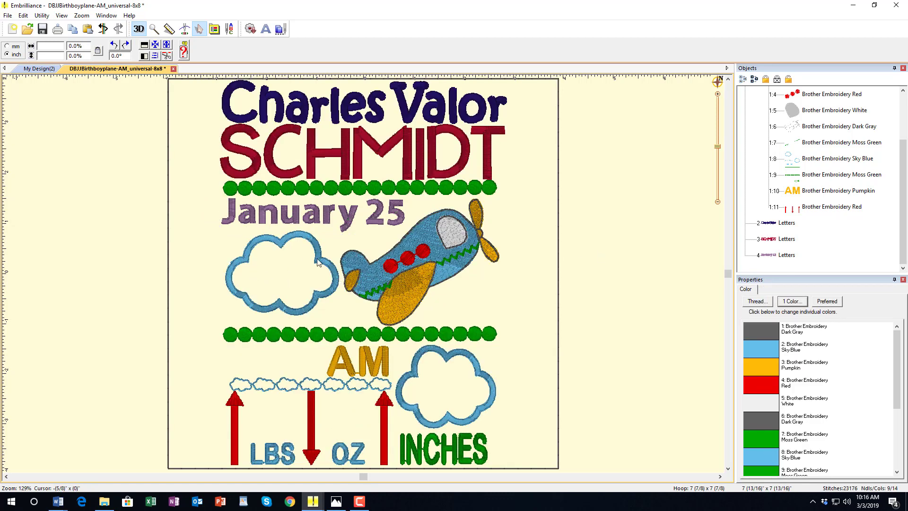
- Create 2018 lettering and drag it into the left cloud
left_click(265, 29)
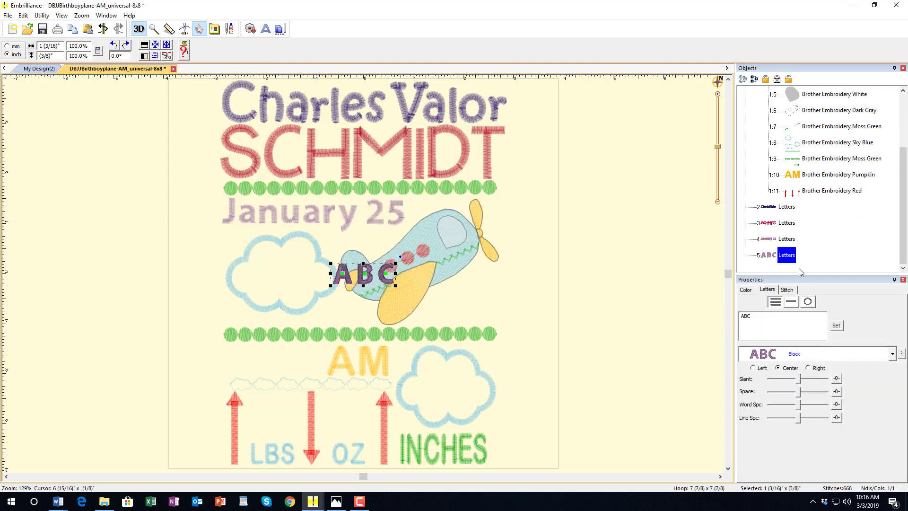
double_click(756, 315)
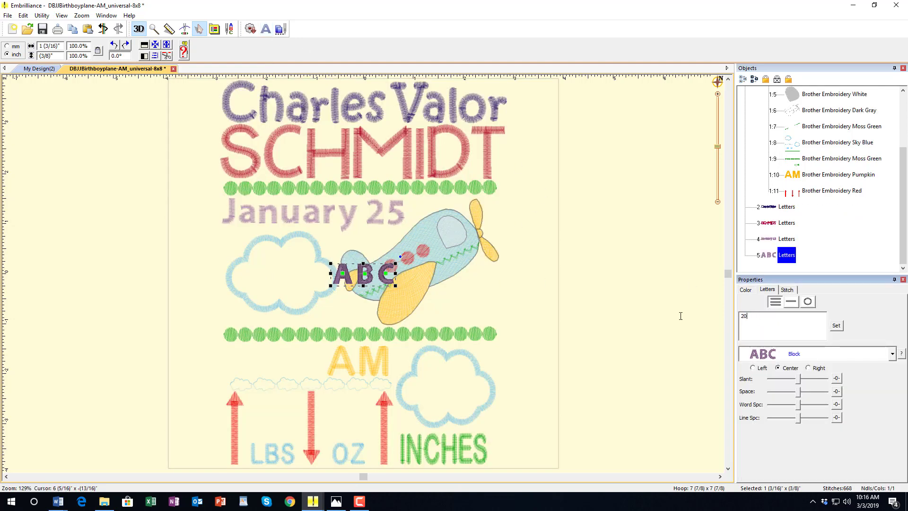
left_click(836, 325)
left_click_drag(351, 282, 284, 255)
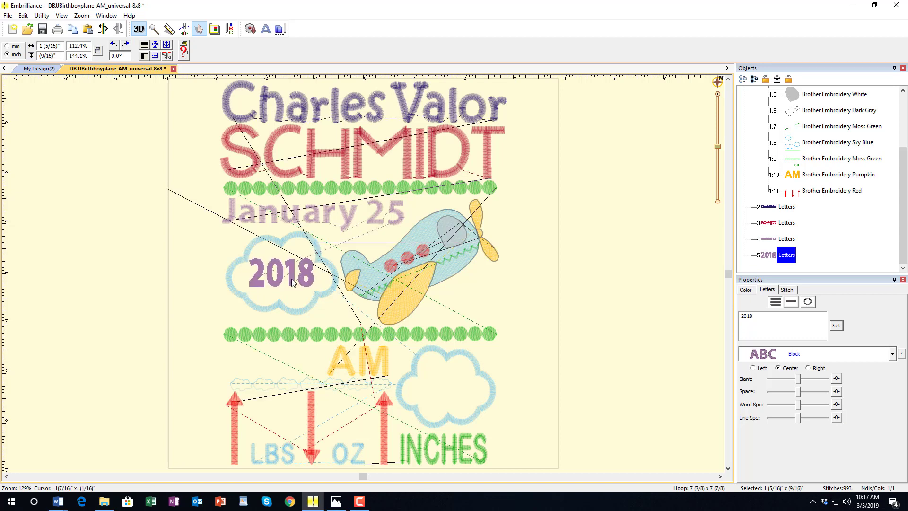
left_click(598, 292)
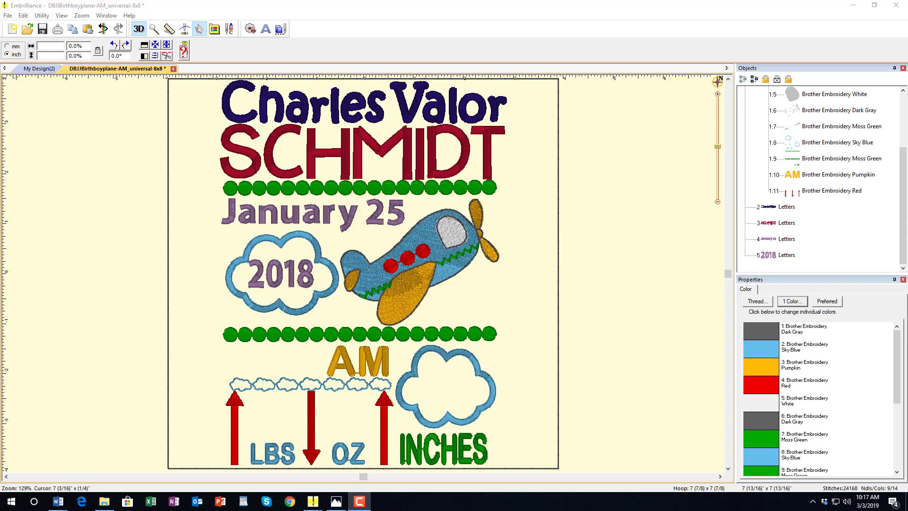
- Check each lettering object in turn: first names, surname, January 25 and 2018
left_click(786, 208)
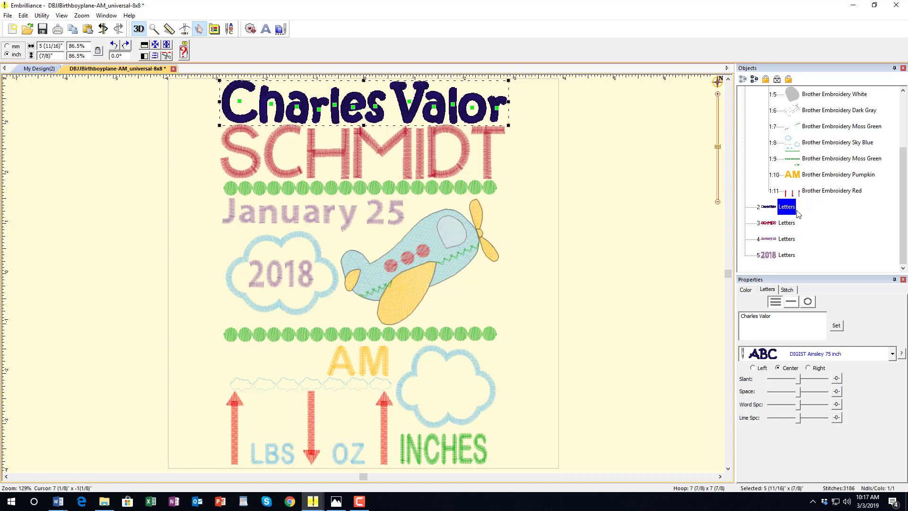
left_click(787, 223)
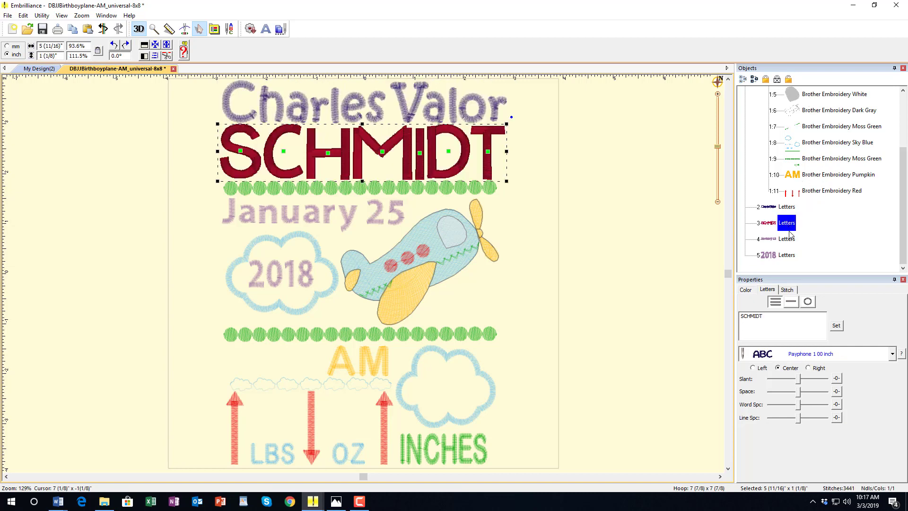
left_click(790, 240)
left_click(788, 256)
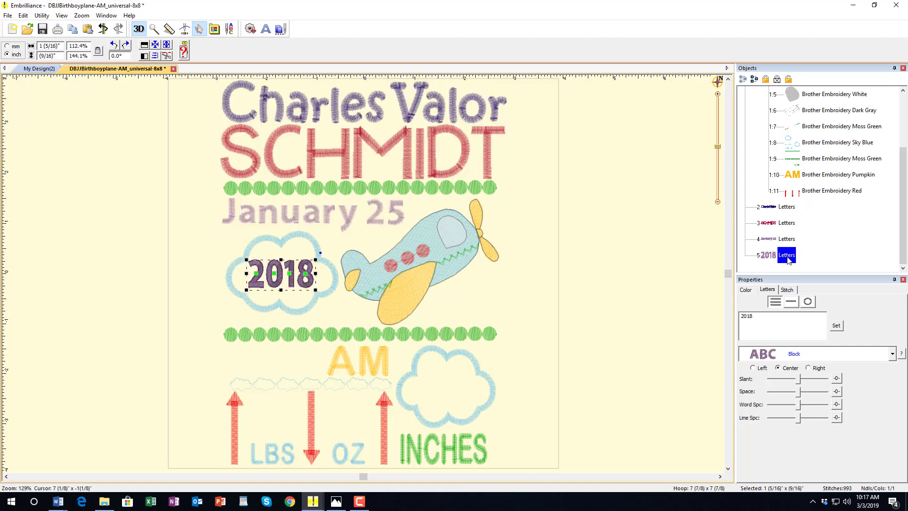
left_click(636, 288)
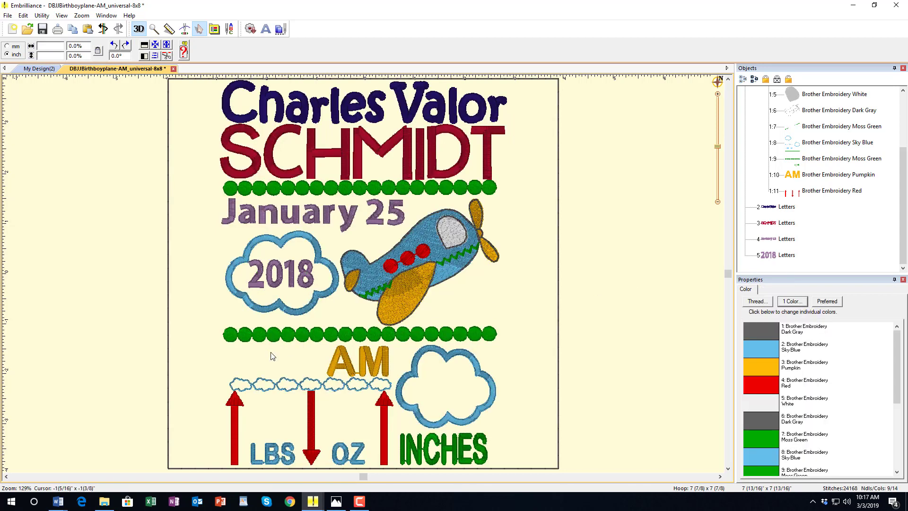
- Create 12:26 lettering and place it just left of AM below the green dots
left_click(265, 30)
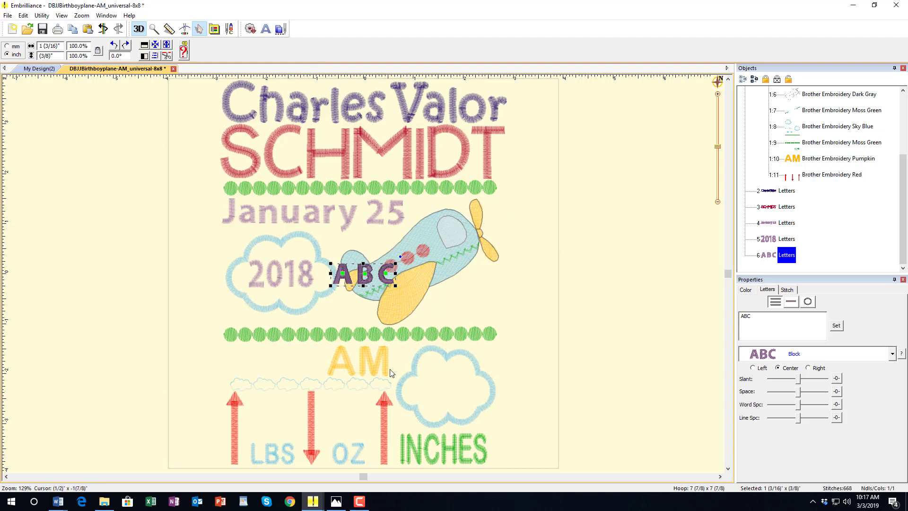
left_click_drag(752, 316, 744, 316)
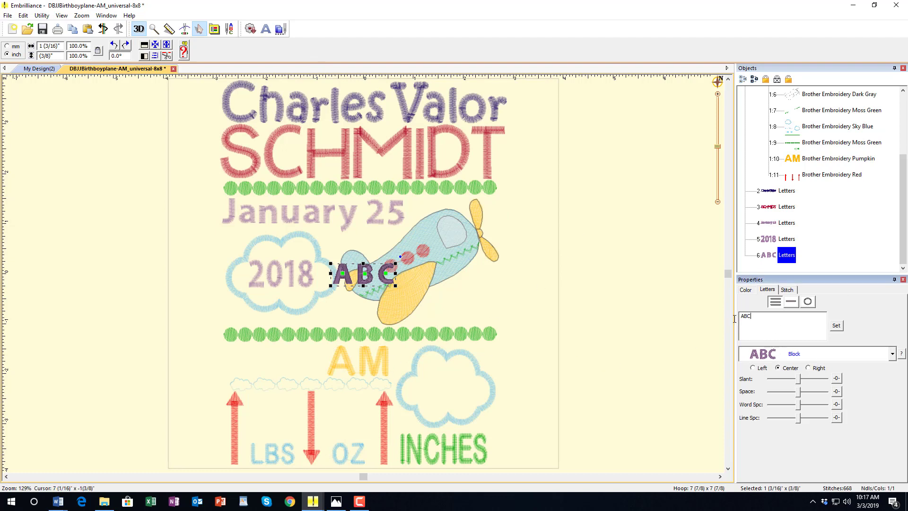
type("12:26")
left_click(836, 326)
left_click_drag(377, 283, 323, 344)
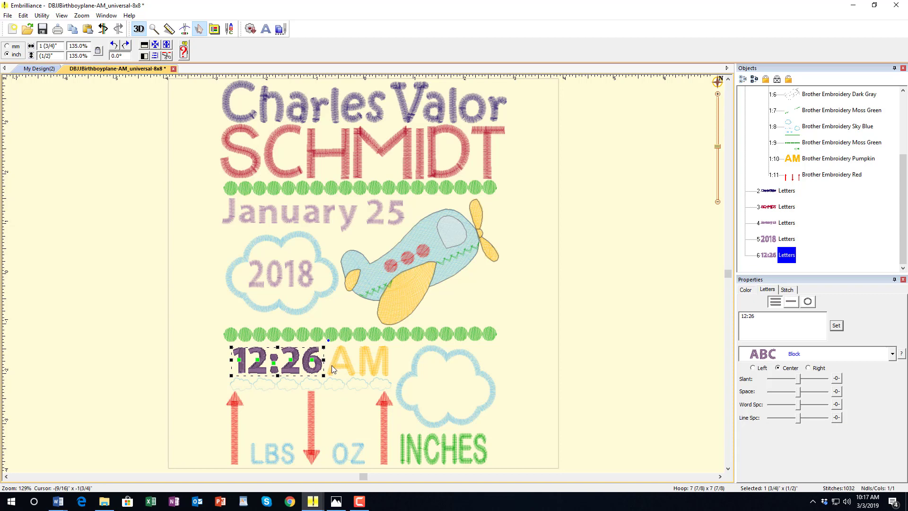
left_click(596, 347)
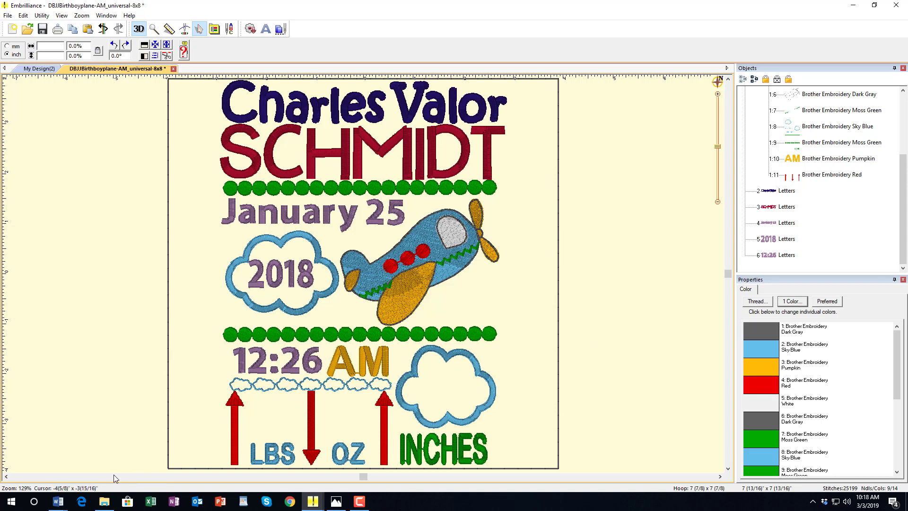
- Measure the right cloud's height and the gaps above LBS and near the arrows, then add a placeholder ABC lettering
left_click(169, 29)
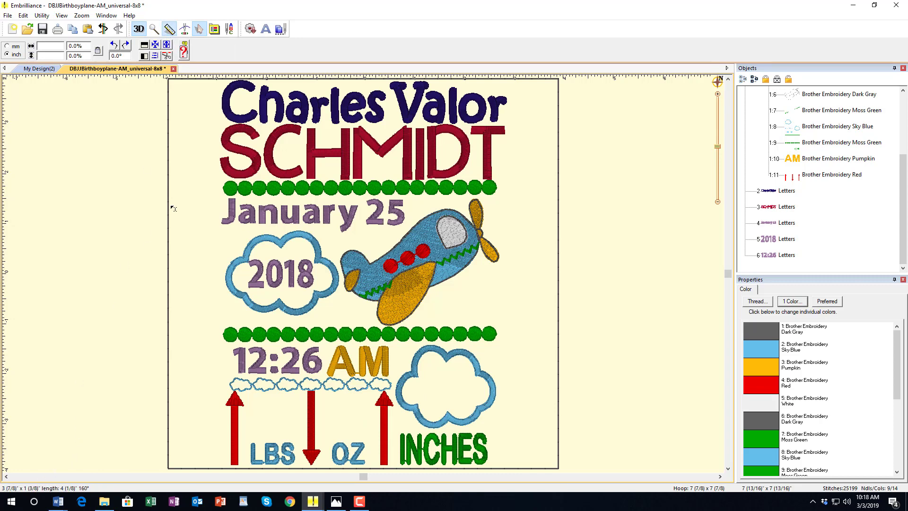
left_click_drag(373, 285, 447, 408)
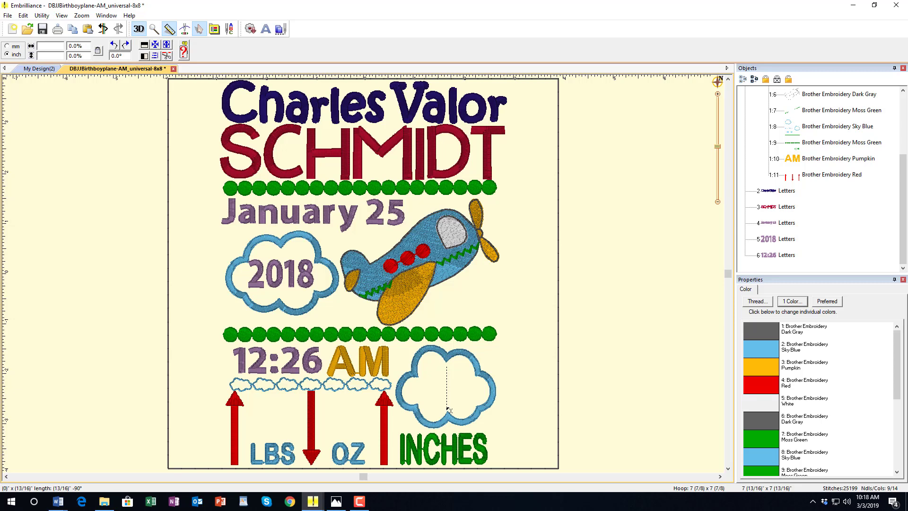
left_click_drag(448, 409, 279, 473)
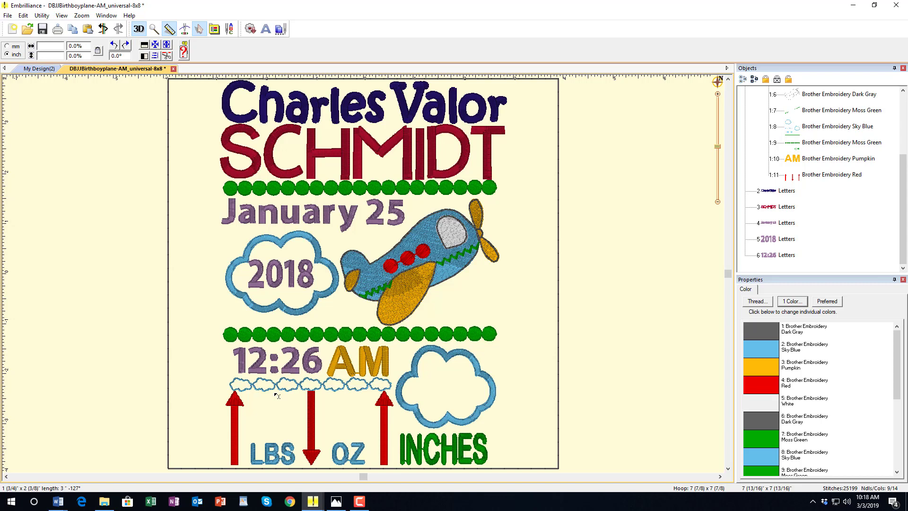
left_click_drag(275, 393, 275, 439)
left_click_drag(278, 441, 277, 441)
left_click(266, 29)
- Change the placeholder lettering to 11 and place it above LBS between the arrows
double_click(755, 320)
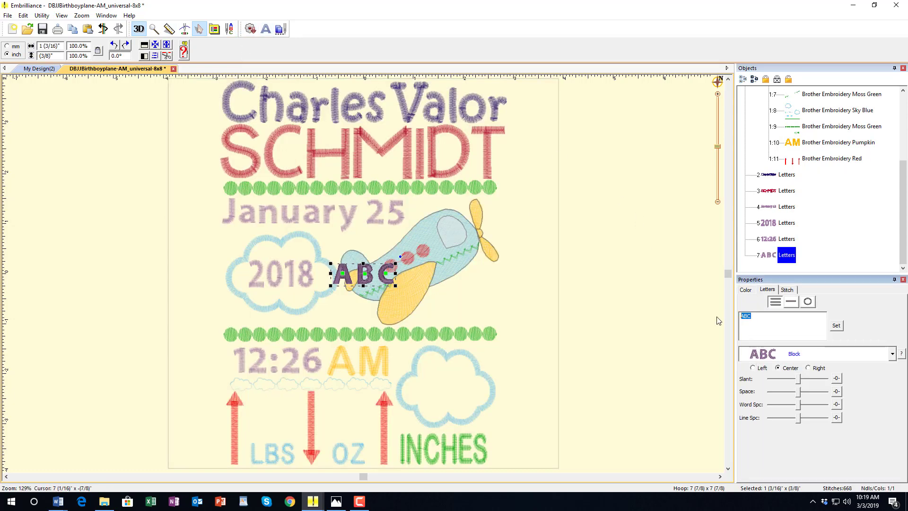
type("11")
left_click(836, 324)
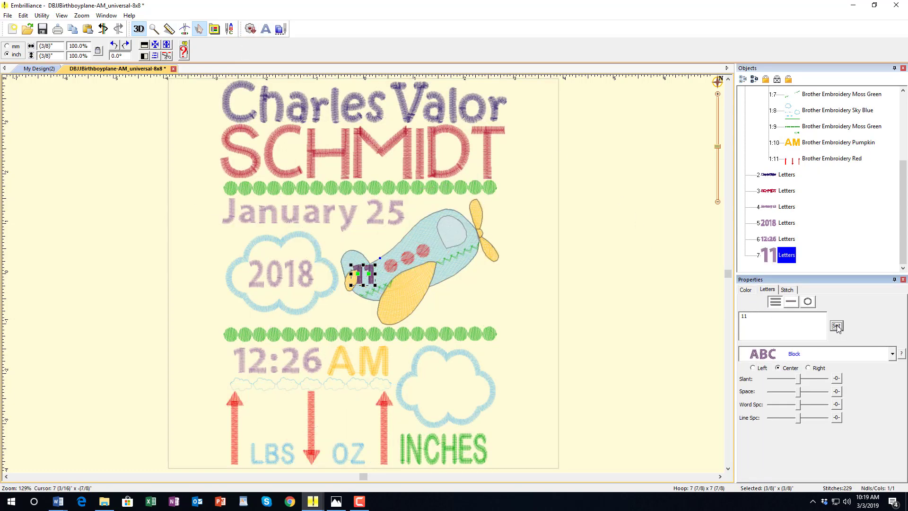
mouse_move(372, 284)
left_mouse_down()
mouse_move(276, 428)
mouse_move(294, 396)
mouse_move(287, 418)
left_mouse_up()
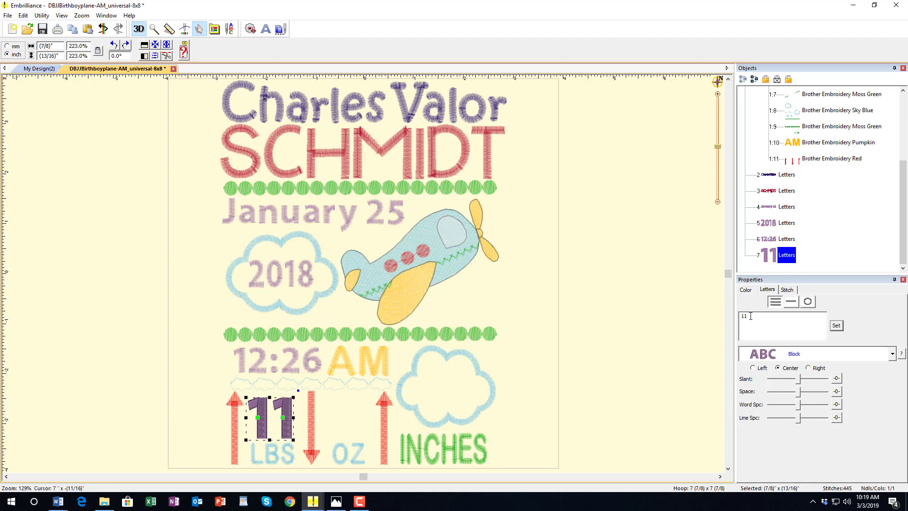
left_click(586, 327)
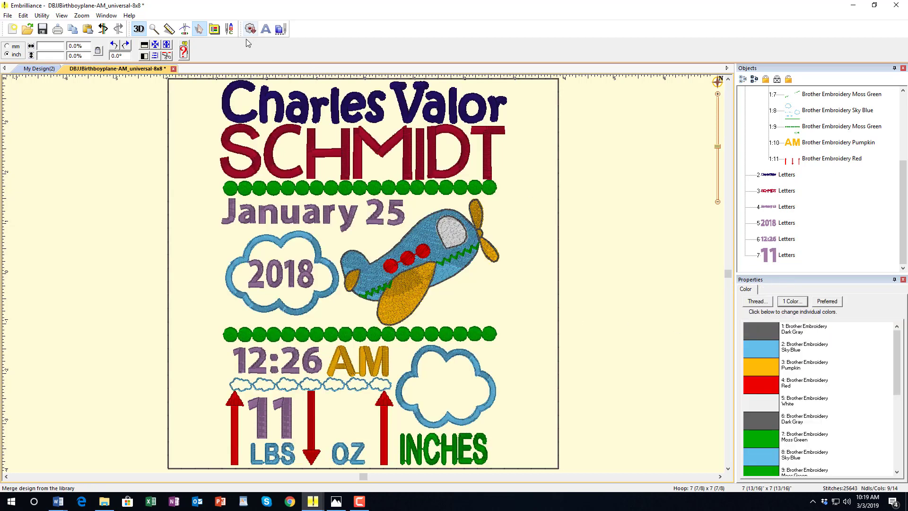
- Add a second lettering reading 12, undo the accidental airplane change, and place it above OZ
left_click(265, 30)
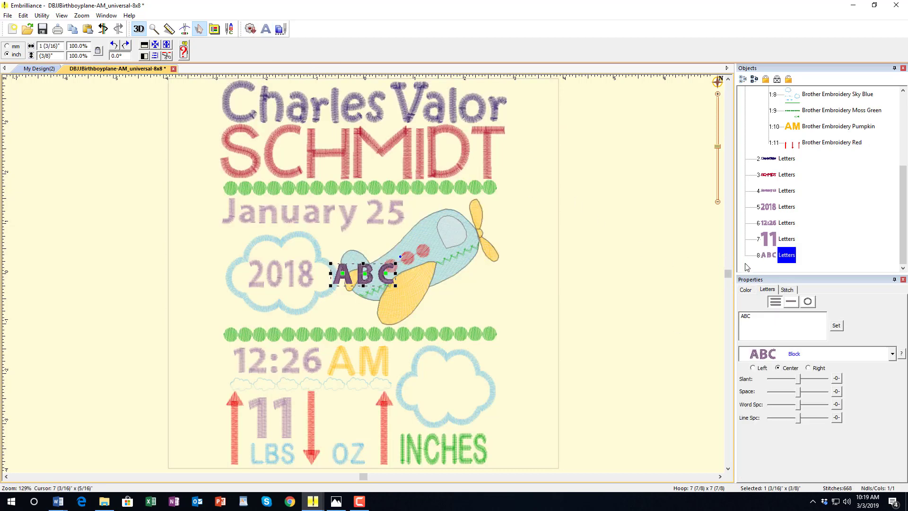
double_click(765, 323)
type("12")
left_click(837, 326)
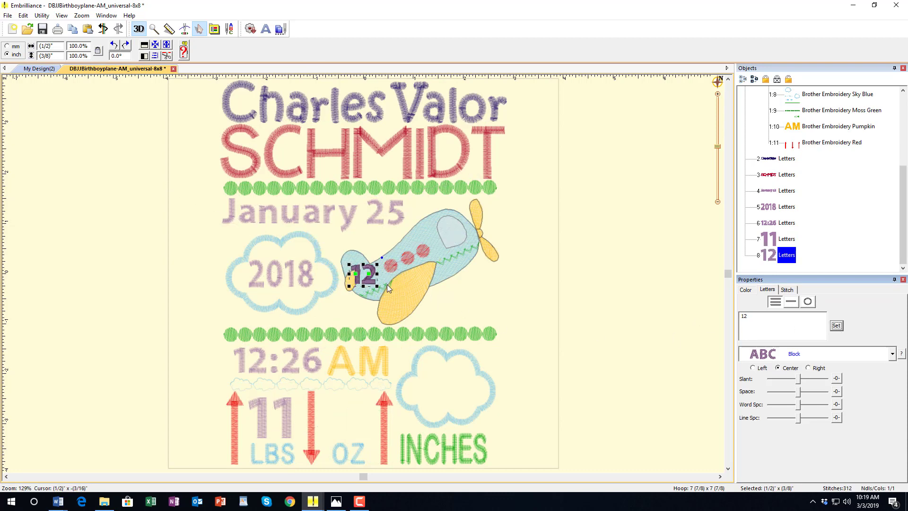
left_click(370, 406)
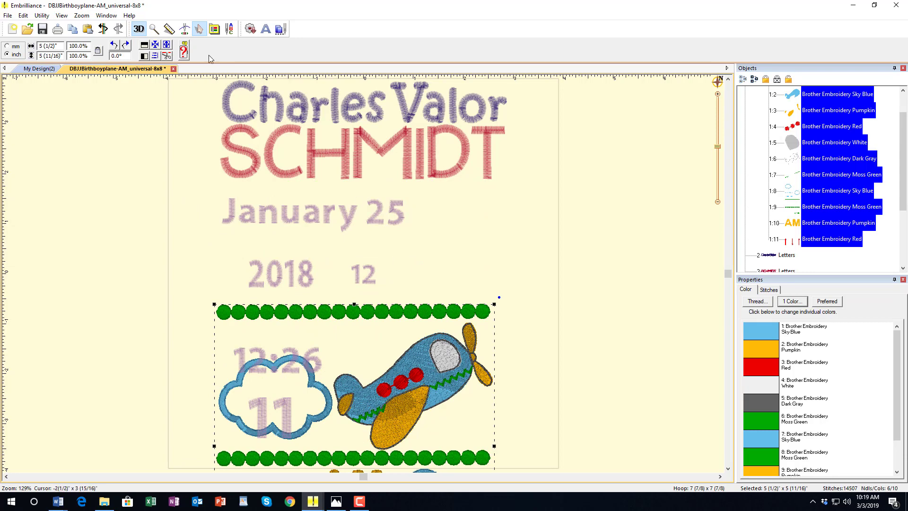
left_click(103, 30)
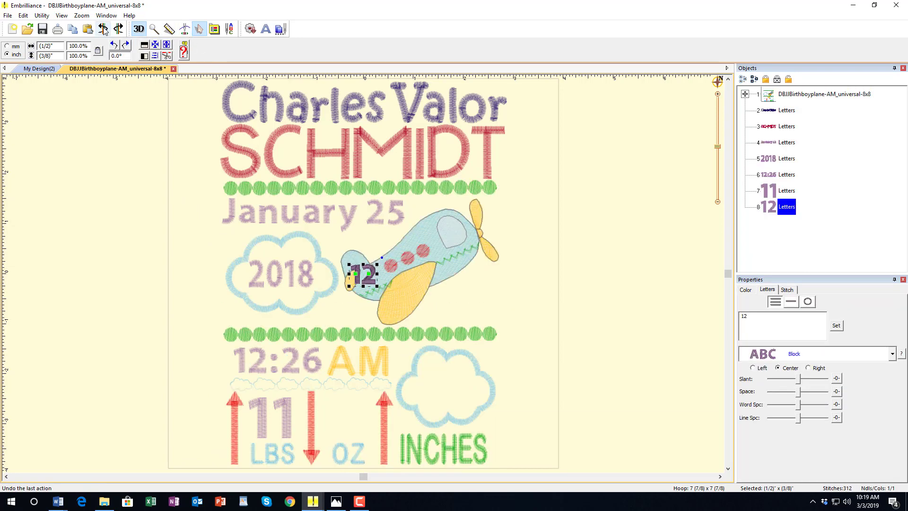
key("ctrl+y")
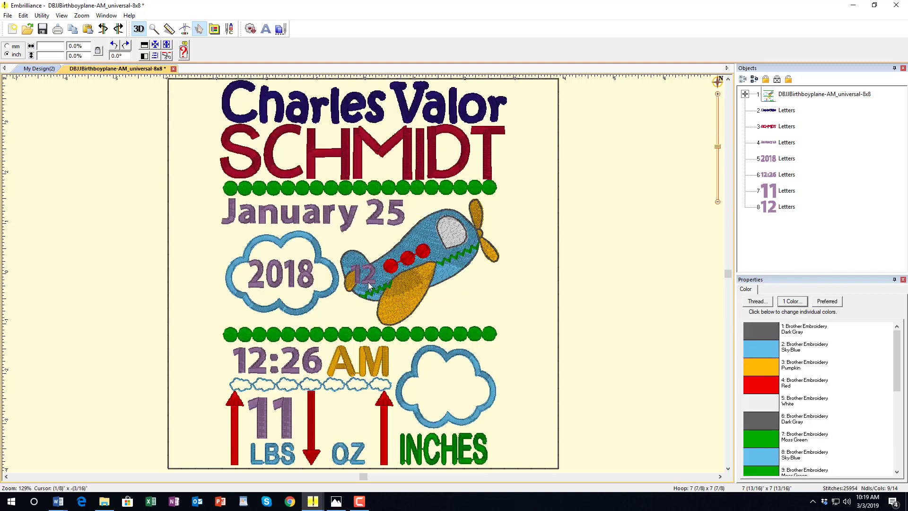
key("ctrl+z")
left_click_drag(370, 285, 374, 394)
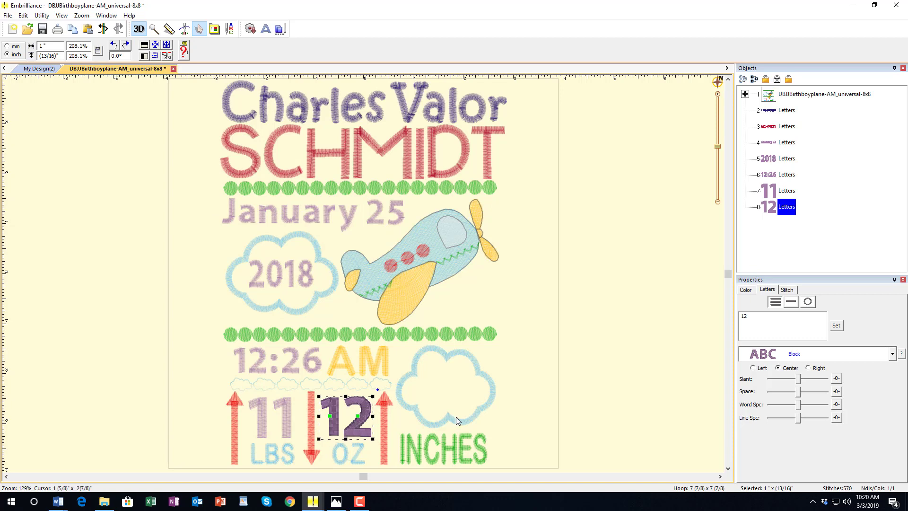
left_click(587, 393)
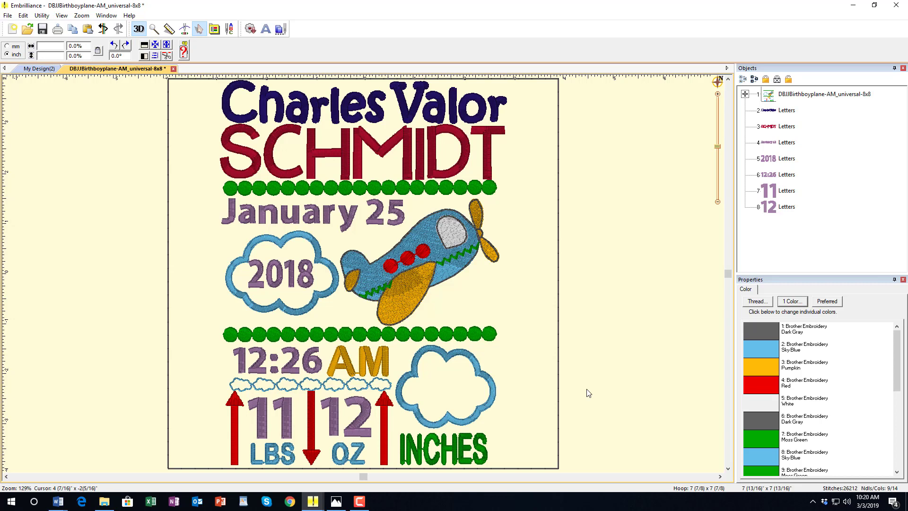
- Add a Block lettering reading 21.5, move it into the lower-right cloud above INCHES, and stretch it slightly taller
left_click(265, 30)
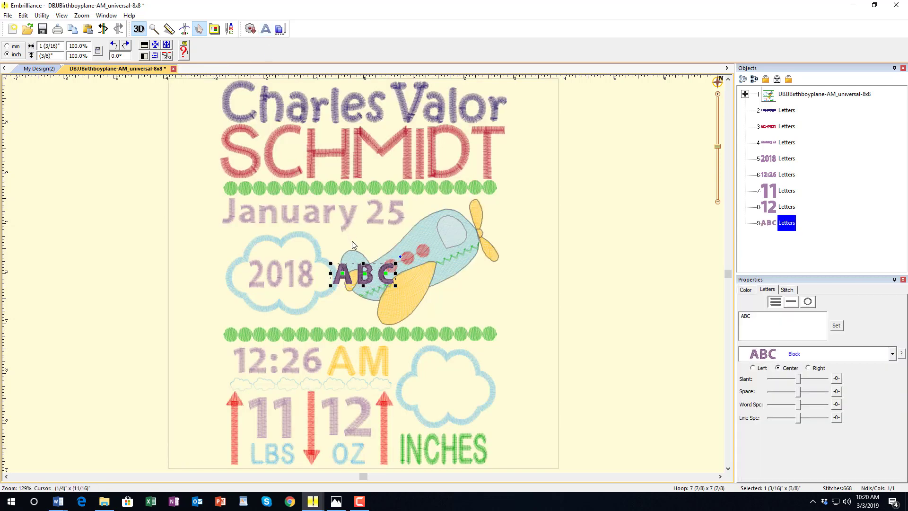
double_click(768, 316)
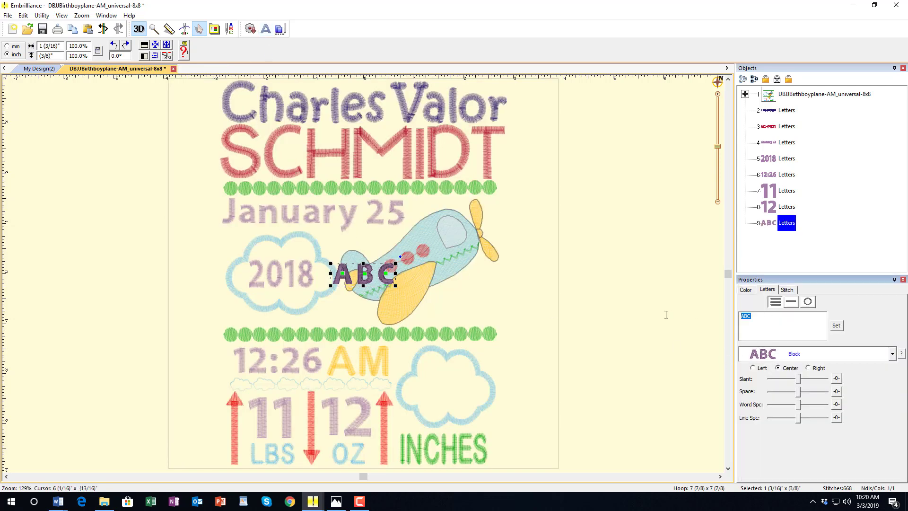
type("21.5")
left_click(837, 326)
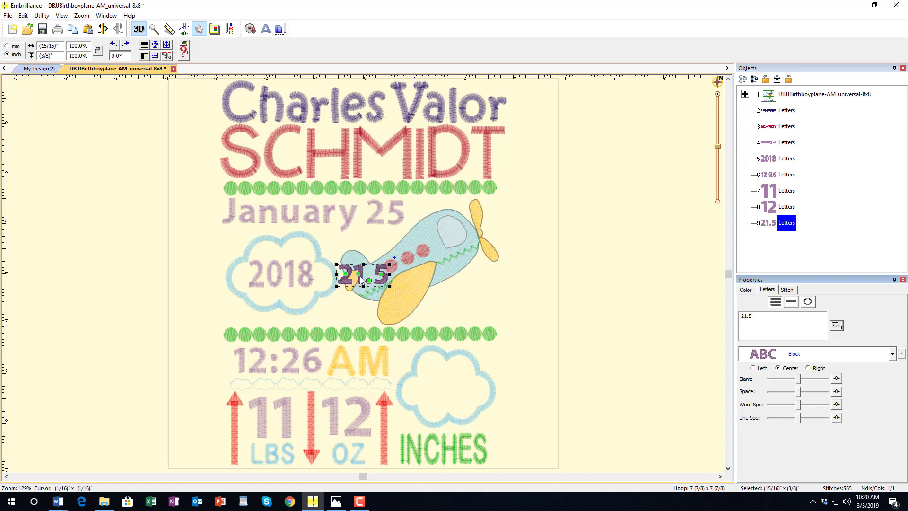
left_click_drag(359, 280, 474, 374)
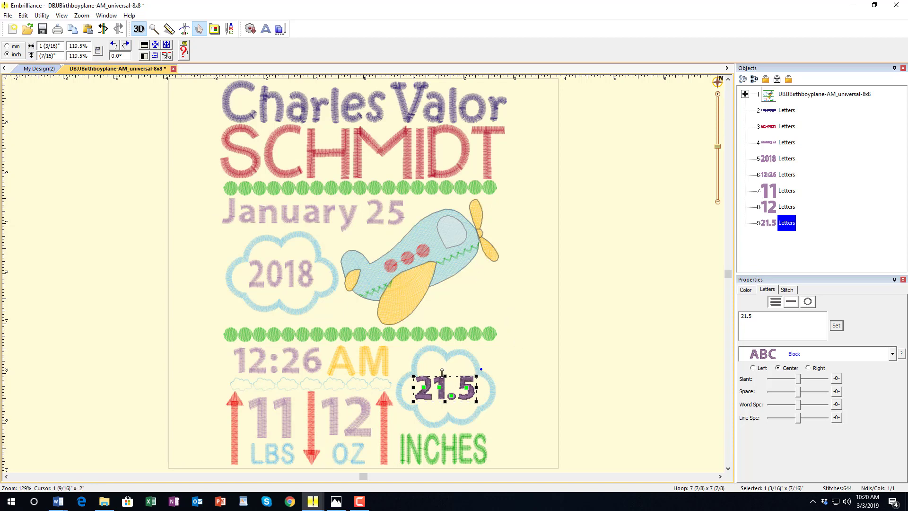
left_click_drag(442, 372, 441, 399)
left_click(573, 348)
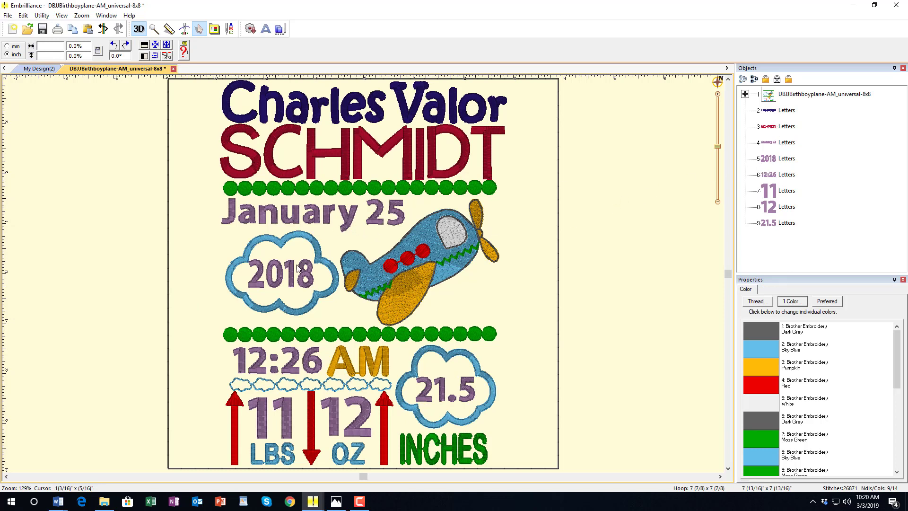
- Recolour the lettering objects from January 25 through 21.5 to Madeira 1278 True Orange thread
left_click(777, 148)
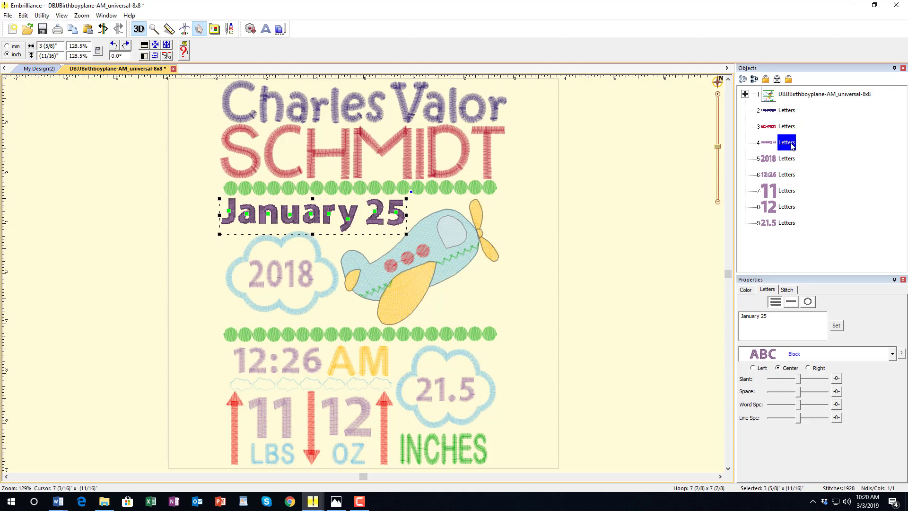
left_click(785, 224, "shift")
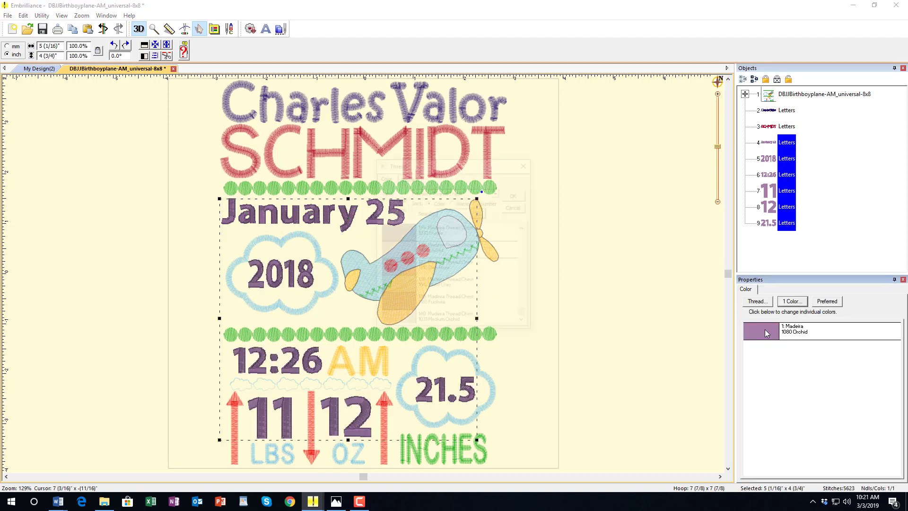
left_click_drag(526, 311, 527, 258)
left_click(391, 266)
left_click(515, 194)
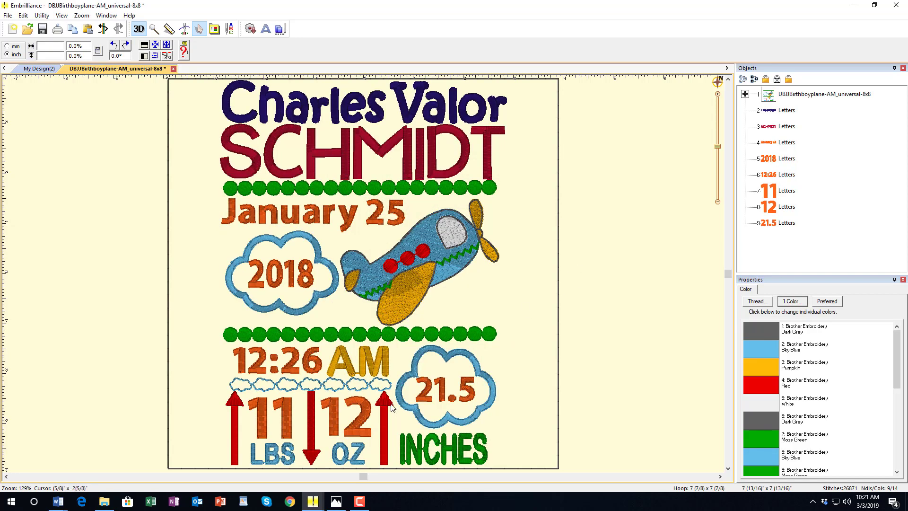
- Select the 11 and 12 lettering and align them by their bottom edges
left_click(787, 206)
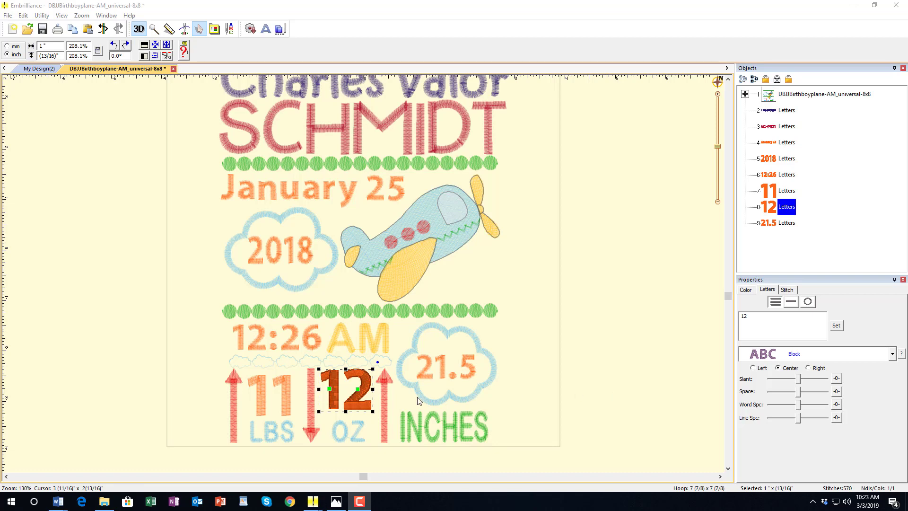
left_click(162, 368)
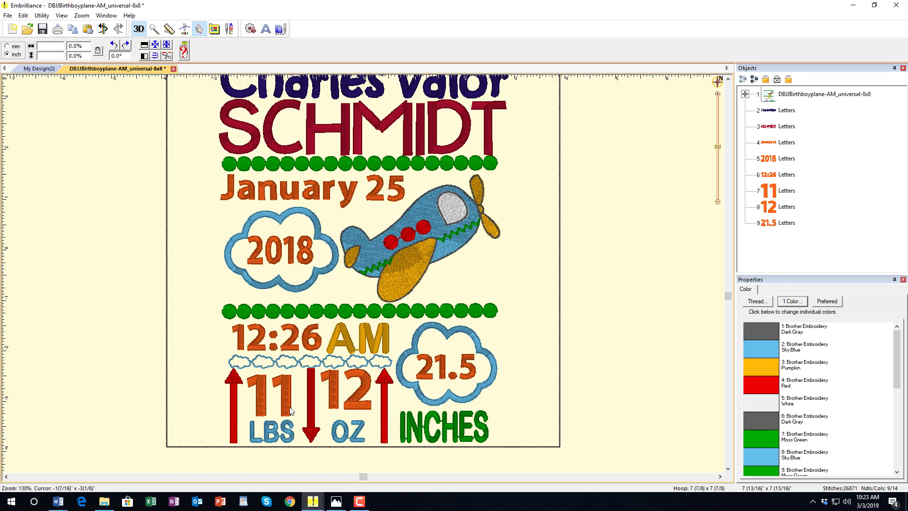
left_click(290, 411)
left_click(334, 402, "ctrl")
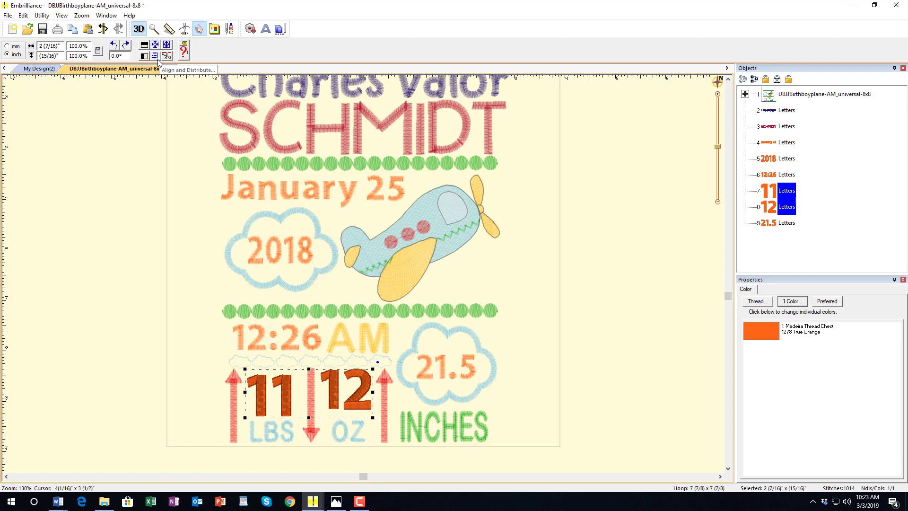
left_click(155, 58)
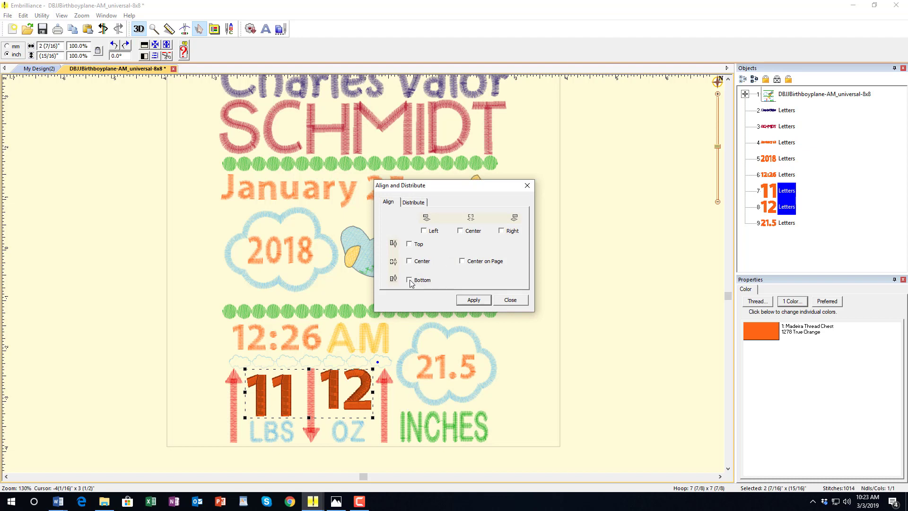
left_click(473, 301)
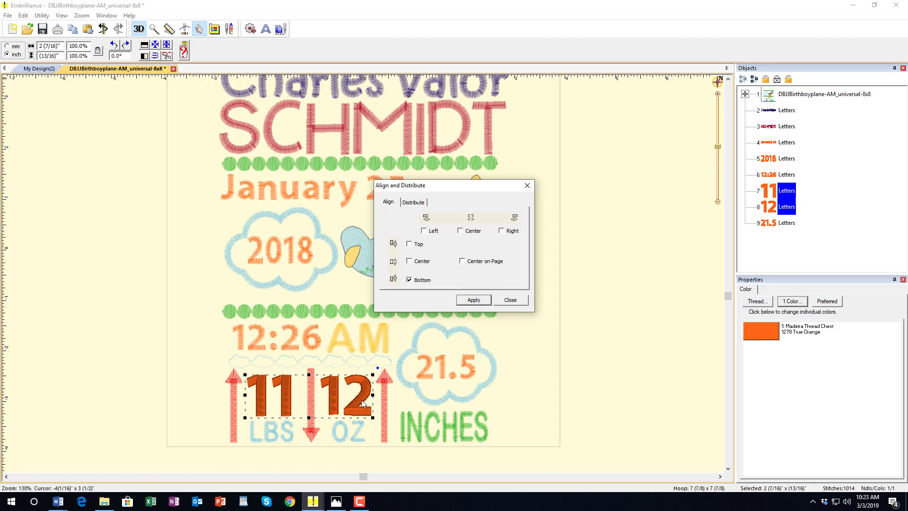
left_click(521, 303)
left_click(587, 317)
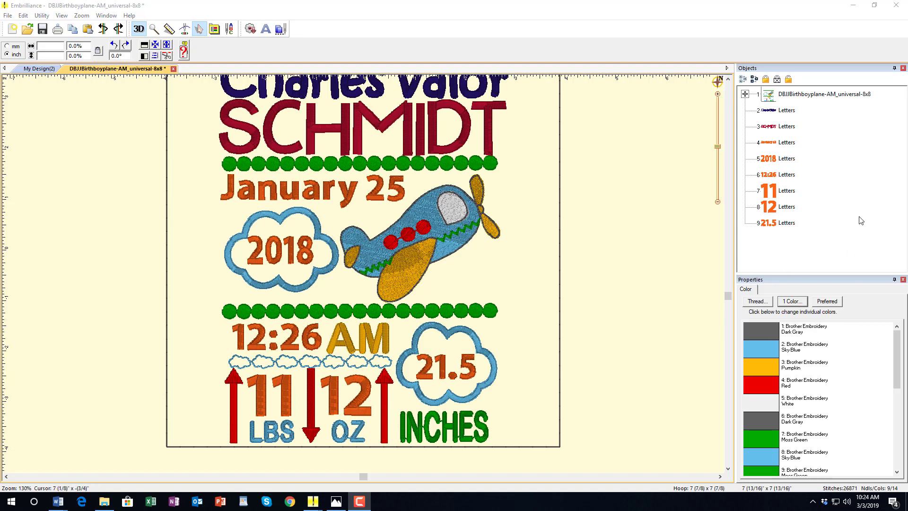
- Expand the airplane design into its parts, then bottom-align the 12:26 time with the AM lettering
left_click(744, 95)
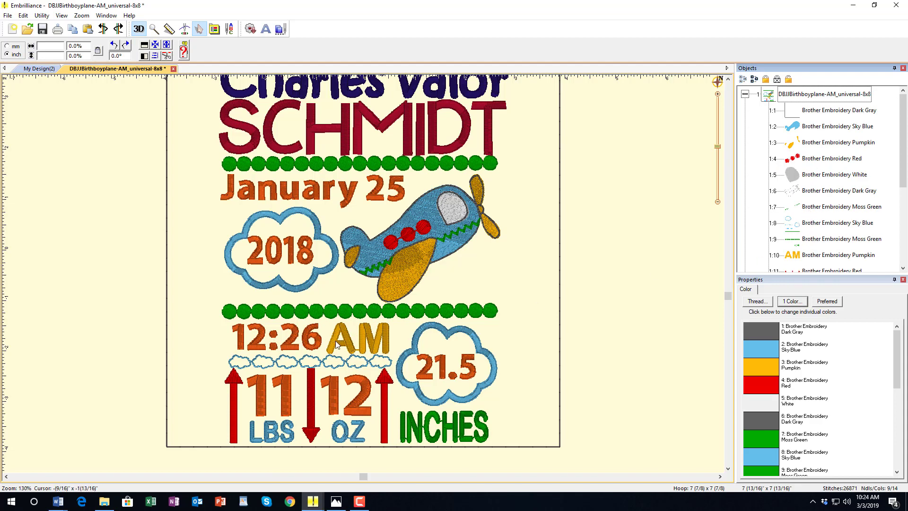
left_click(814, 257)
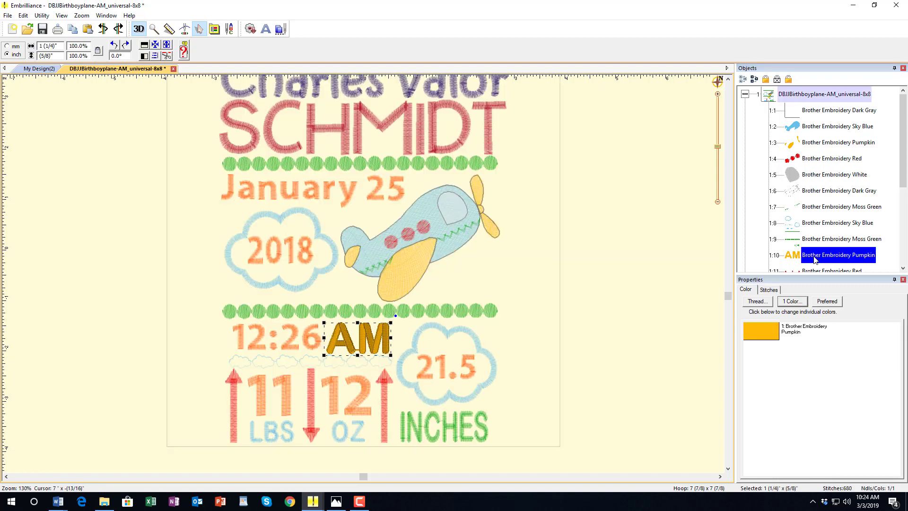
left_click(293, 347, "ctrl")
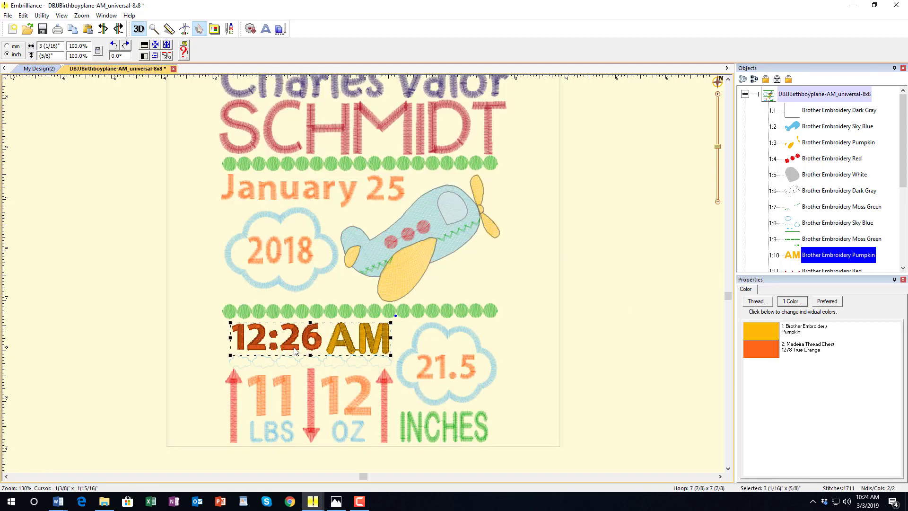
left_click(155, 55)
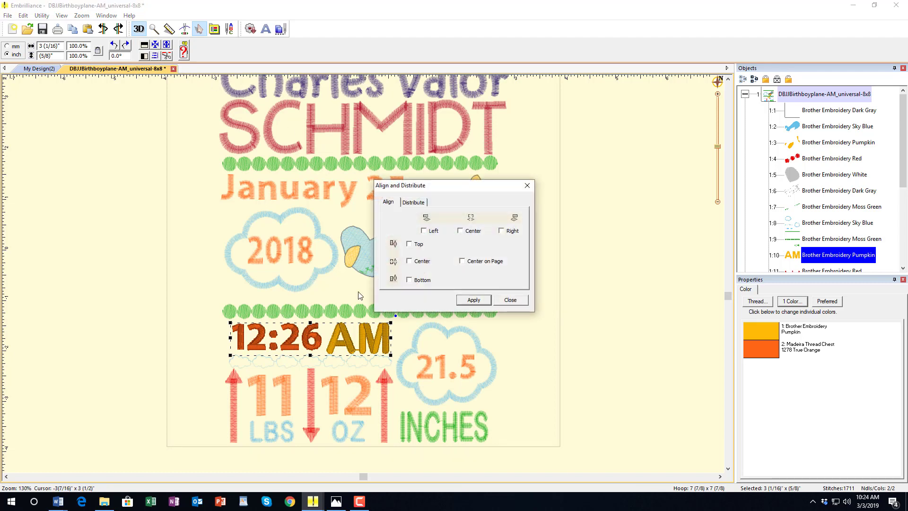
left_click(410, 280)
left_click(470, 302)
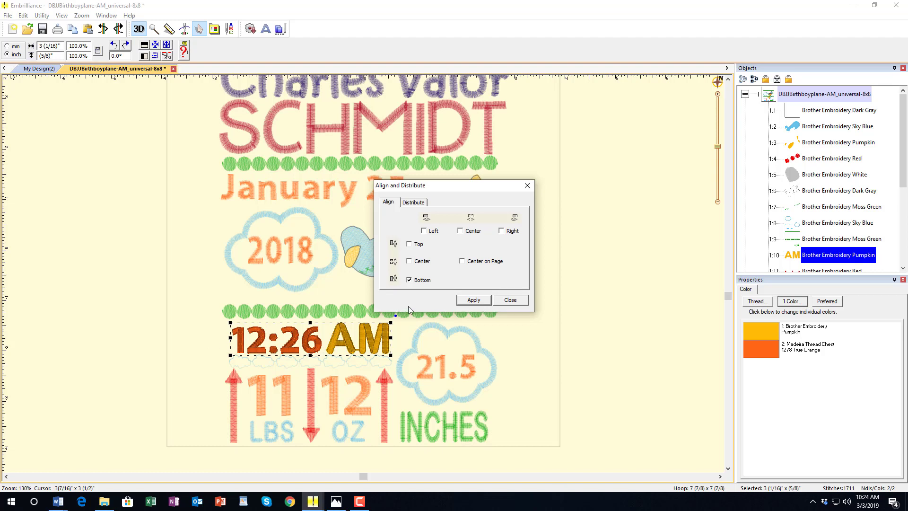
left_click(410, 280)
left_click(472, 301)
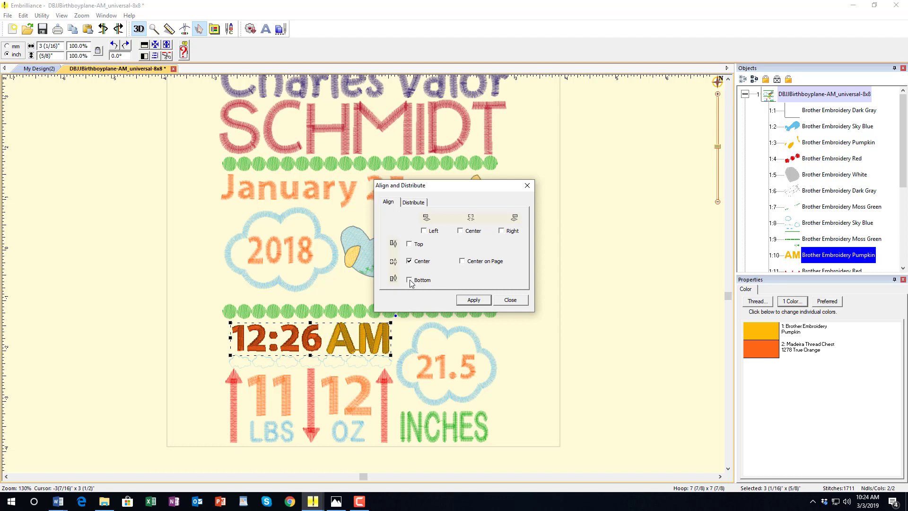
left_click(474, 300)
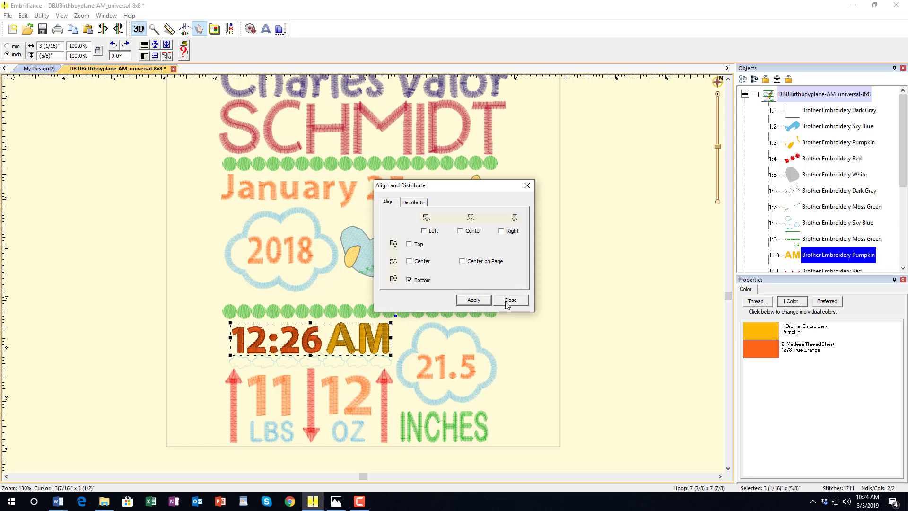
left_click(523, 301)
left_click(594, 312)
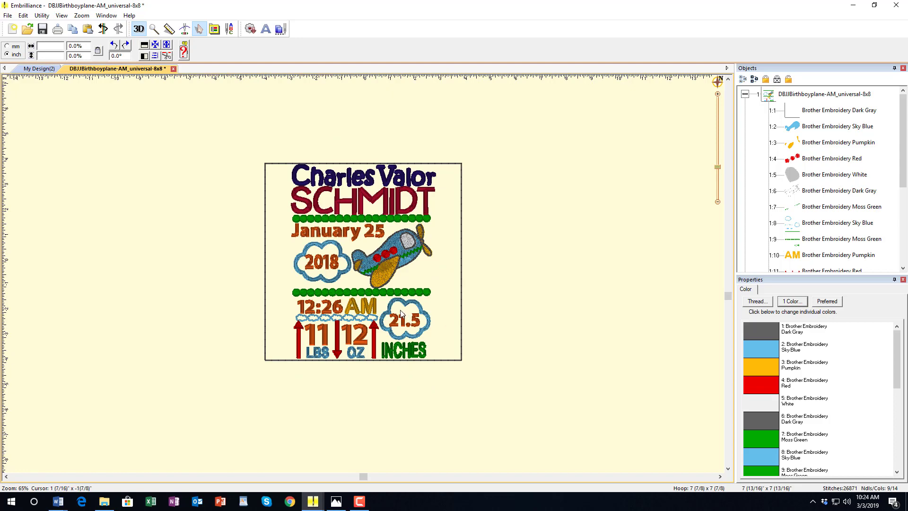
- Delete the 1:1 Brother Embroidery Dark Gray square outline part from the airplane design
scroll(401, 314, "down", 2)
left_click(277, 169)
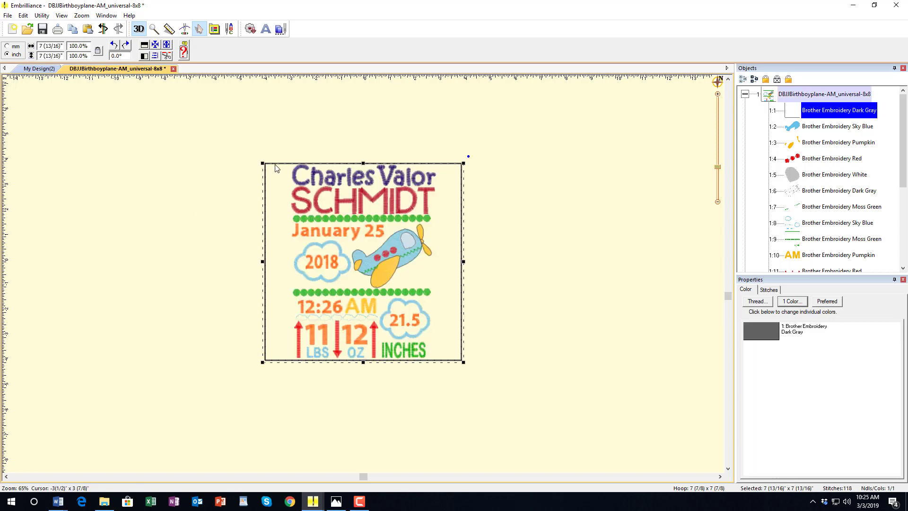
left_click(633, 178)
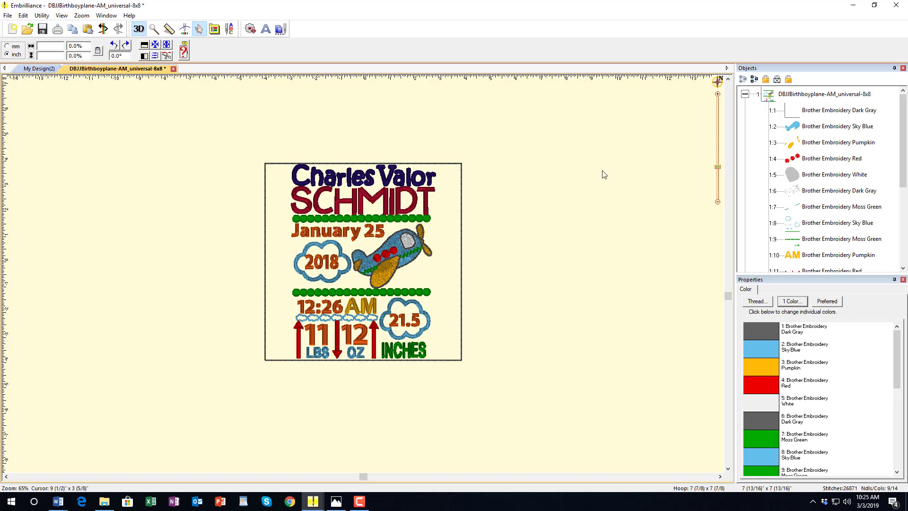
left_click(828, 114)
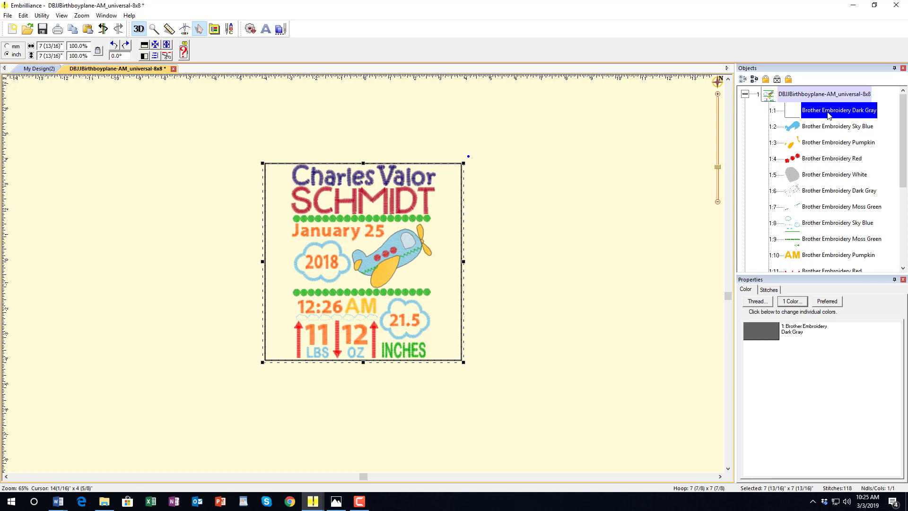
key("Delete")
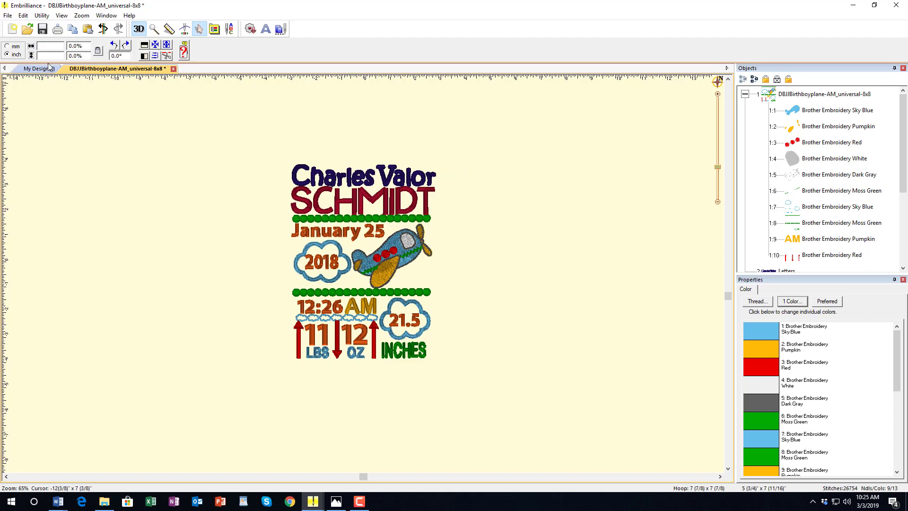
- Save the design as a PES stitch file, named after the baby, in DBJJBirthAnnouncements
left_click(7, 17)
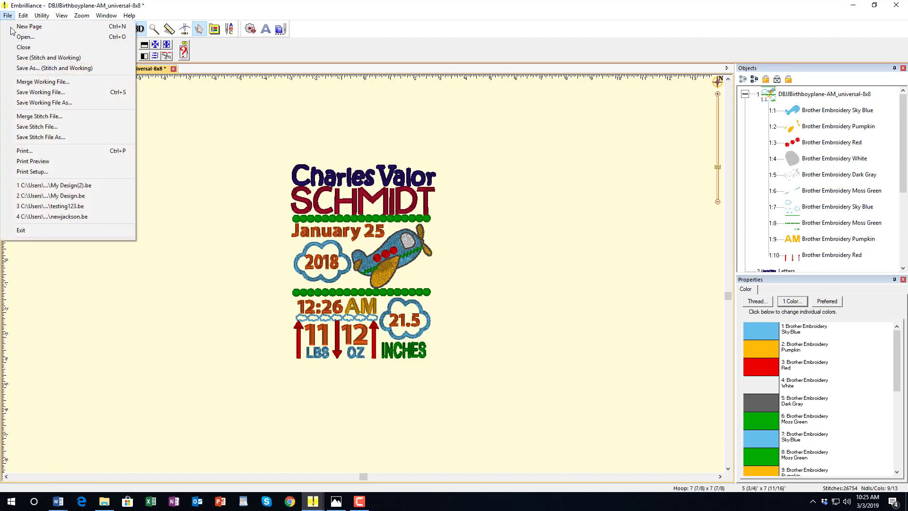
left_click(36, 128)
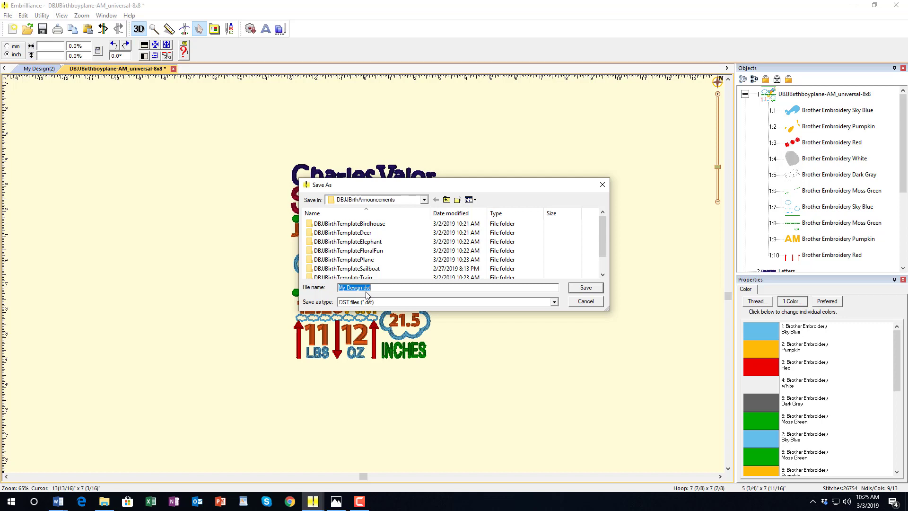
left_click(554, 303)
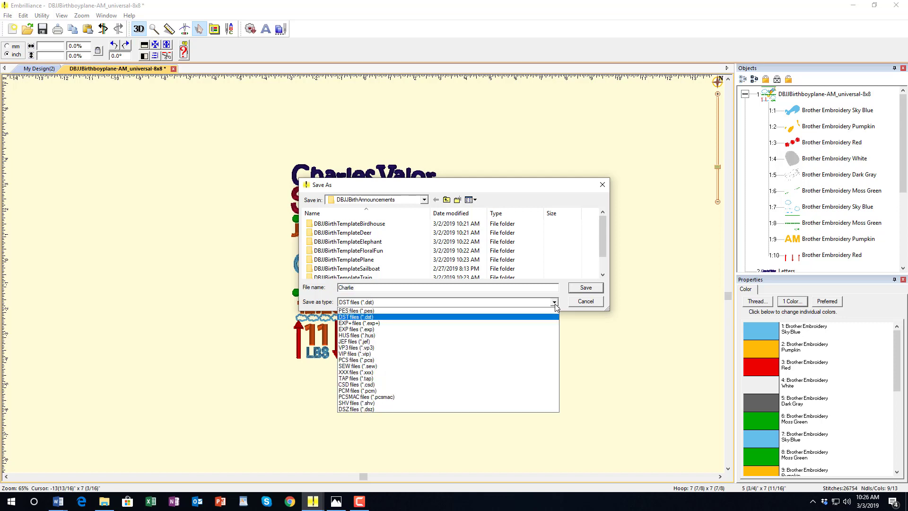
left_click(419, 313)
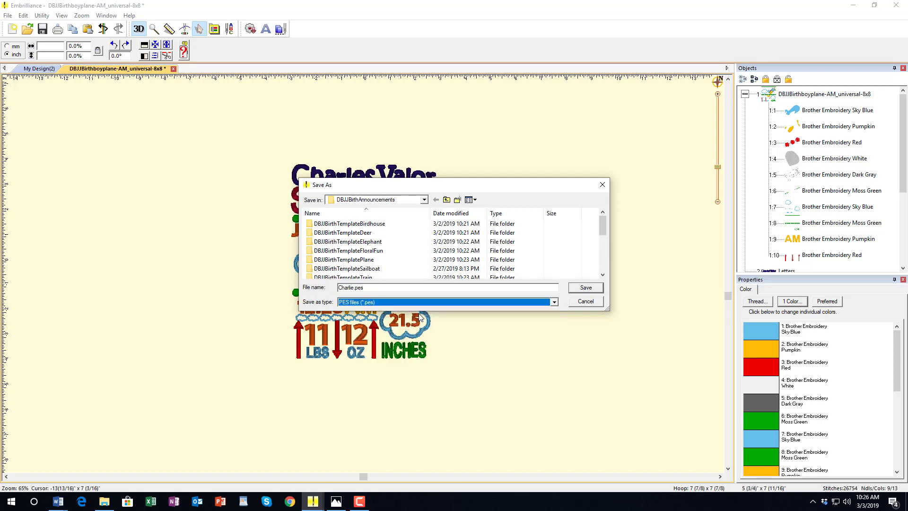
left_click(581, 289)
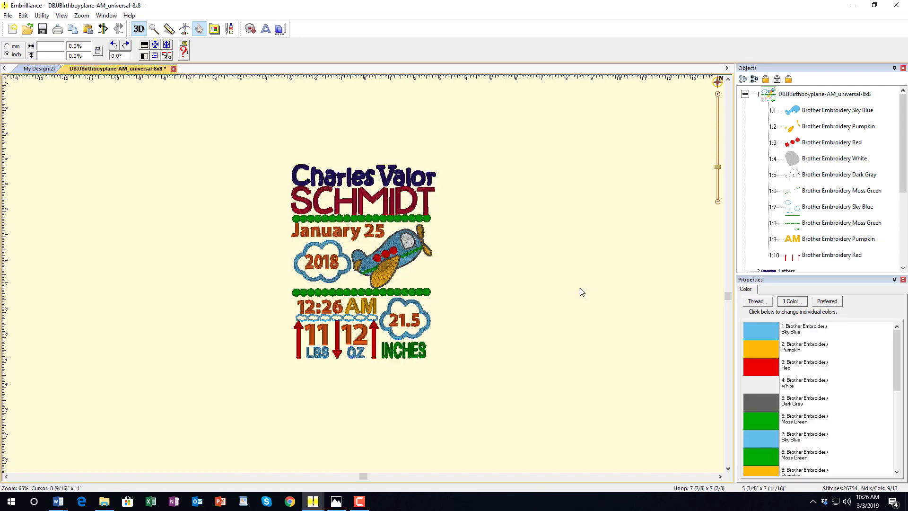